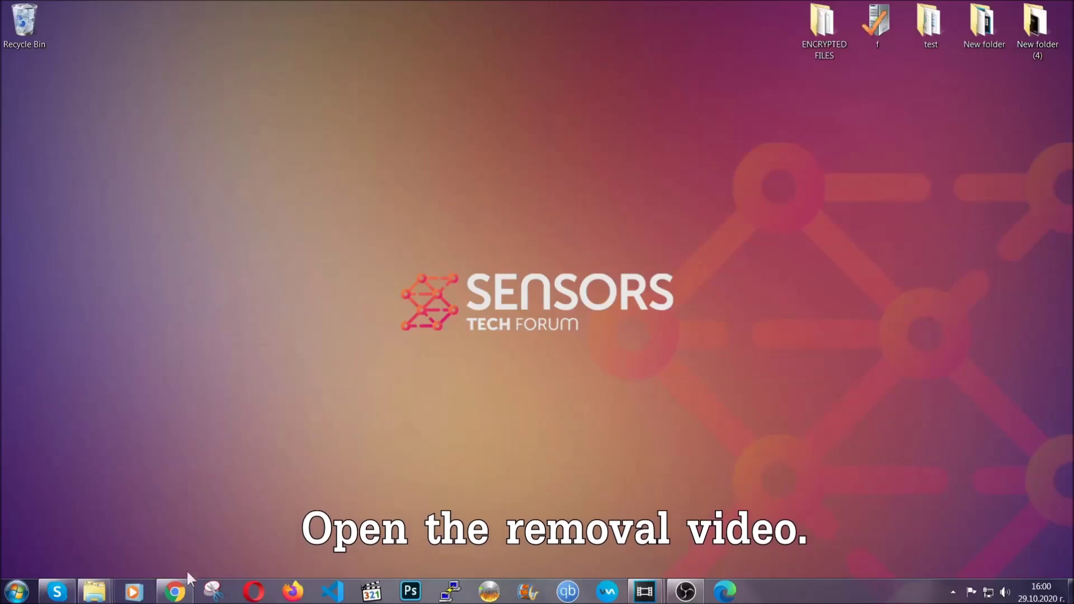
Step: Follow the adware video's Full Removal Guide link in Chrome to download the SpyHunter 5 installer
left_click(175, 591)
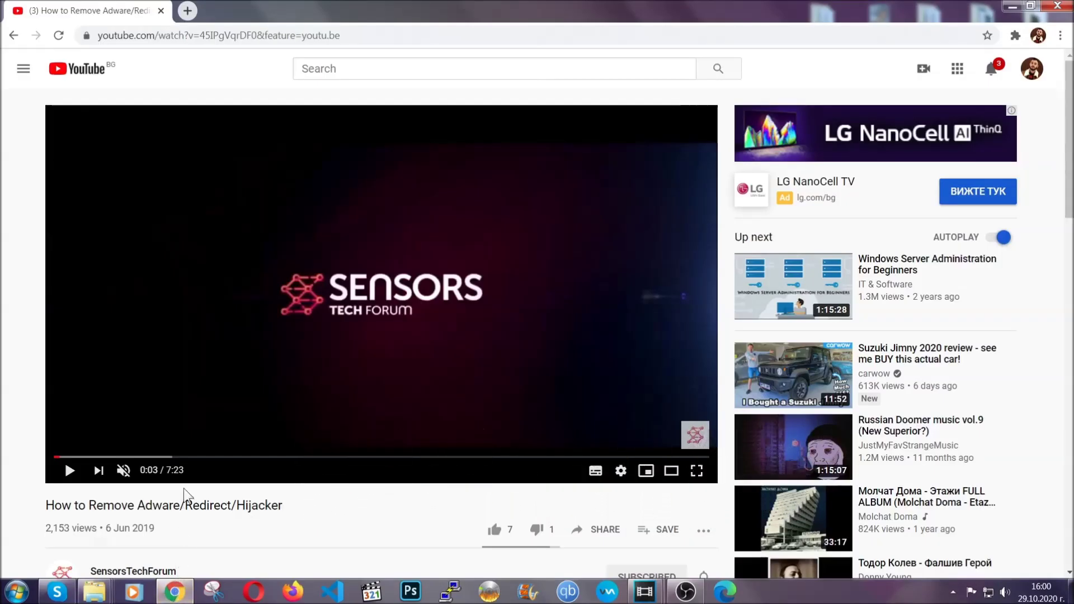
scroll(216, 396, "down", 5)
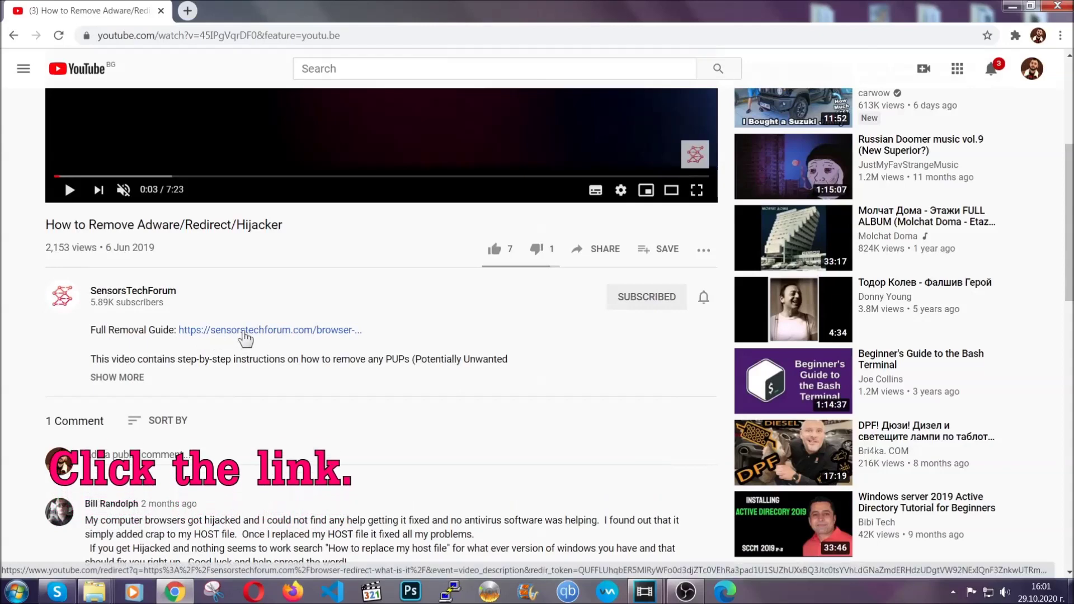
left_click(245, 332)
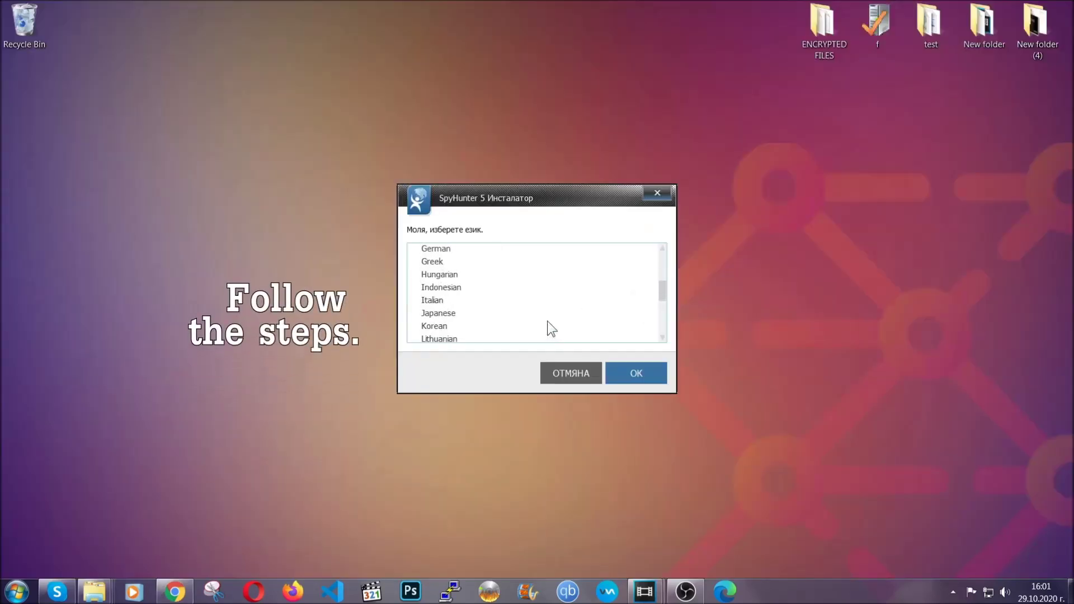
Step: Install SpyHunter 5 in English, accepting the EULA and Privacy Policy
scroll(528, 334, "down", 2)
scroll(546, 338, "up", 4)
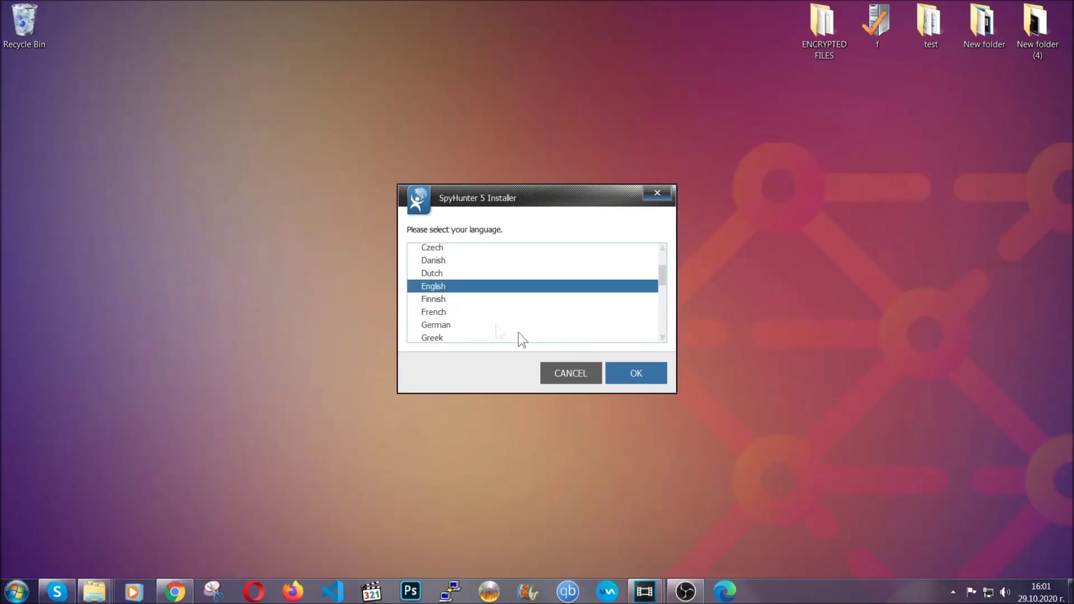
left_click(628, 372)
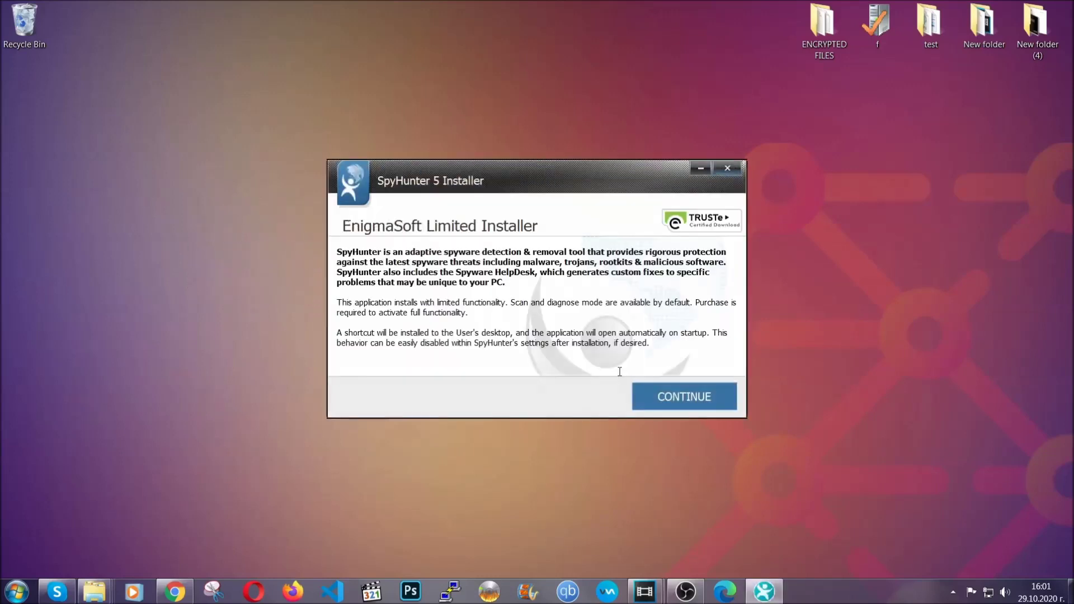
left_click(644, 395)
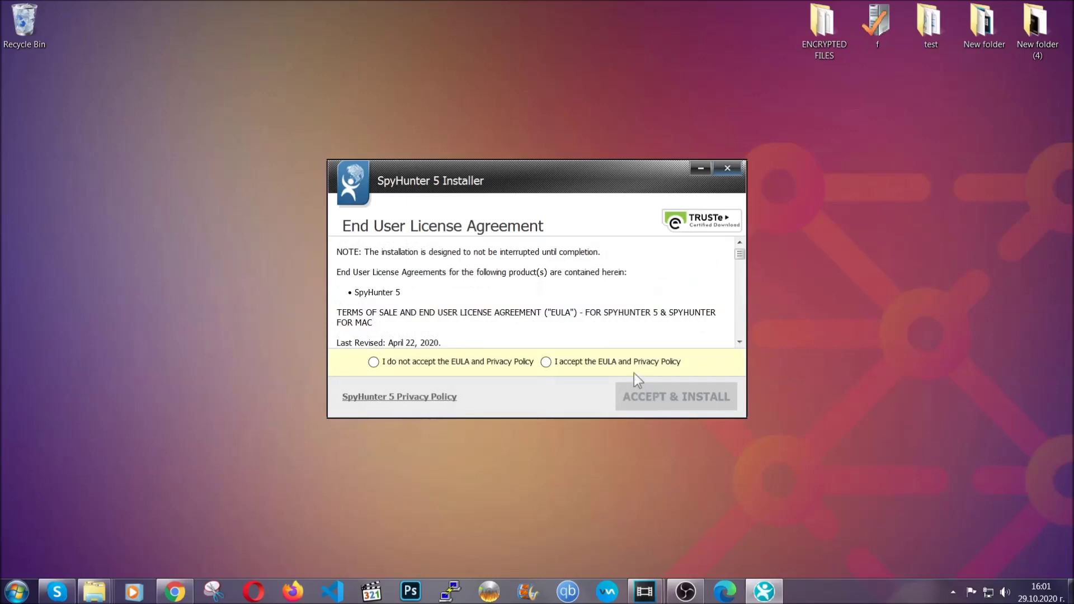
left_click(546, 363)
left_click(646, 391)
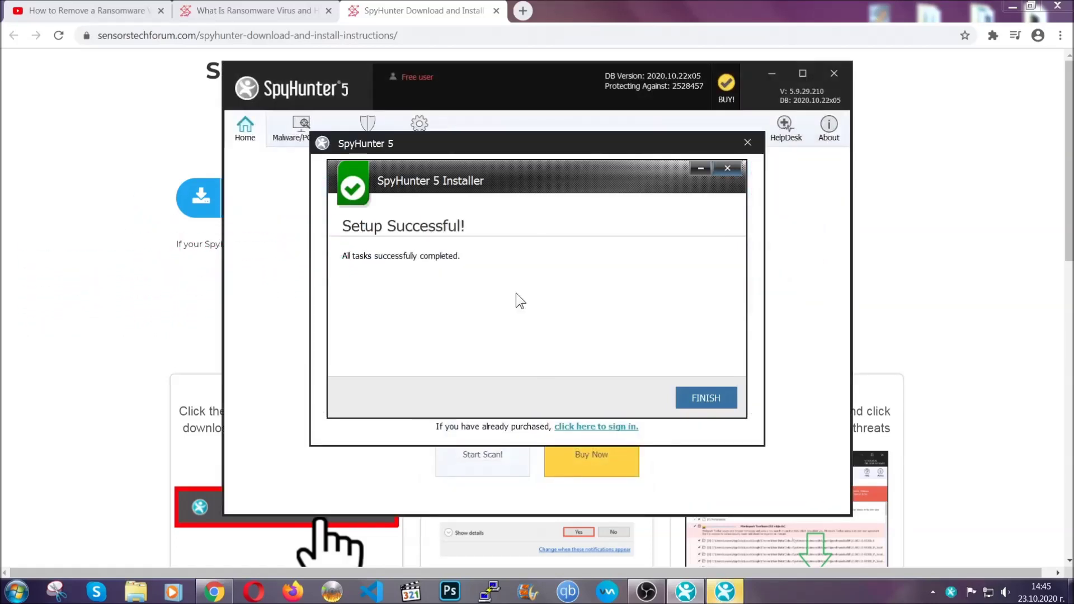
Step: Finish SpyHunter 5 setup so its scan runs and flags Keygen.exe as PUP.Keygen.BB
left_click(686, 400)
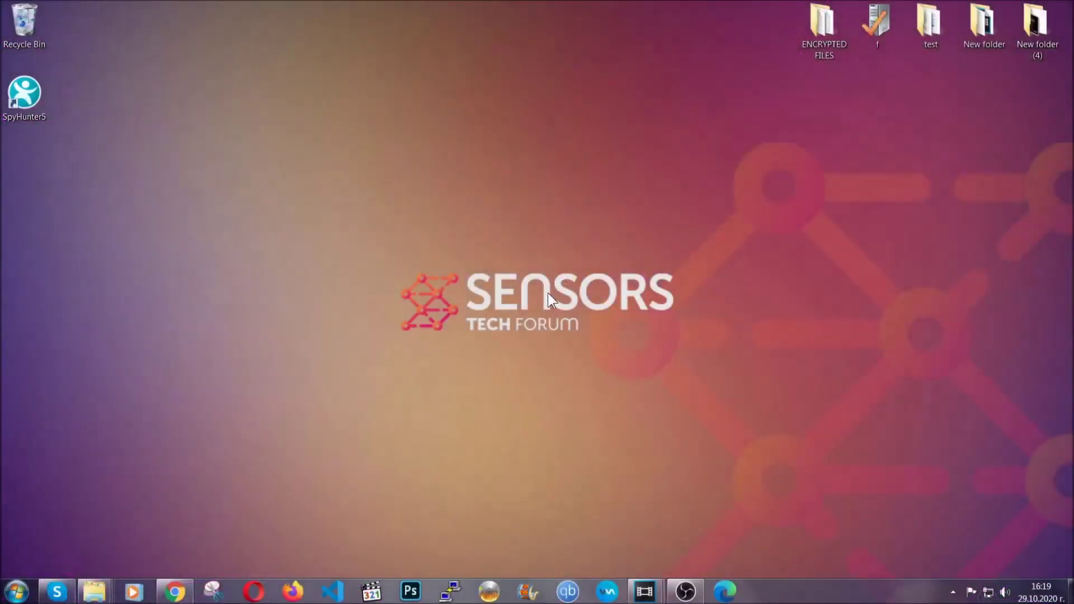
Step: Uninstall SUSPICIOUS PROGRAM through APPWIZ.CPL (Programs and Features) and acknowledge its successful removal
key("super+r")
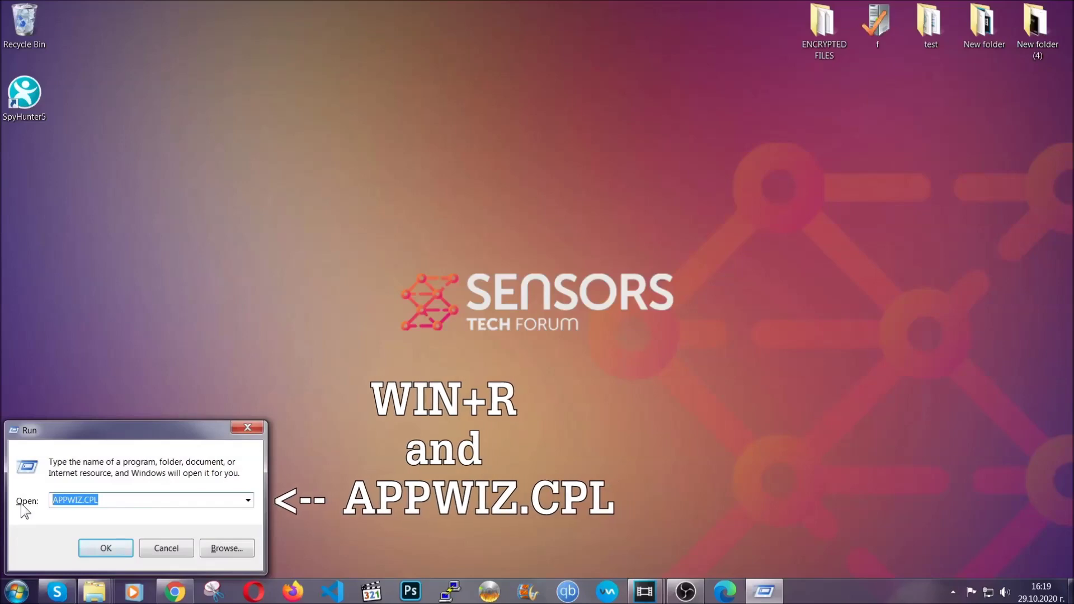
left_click(105, 547)
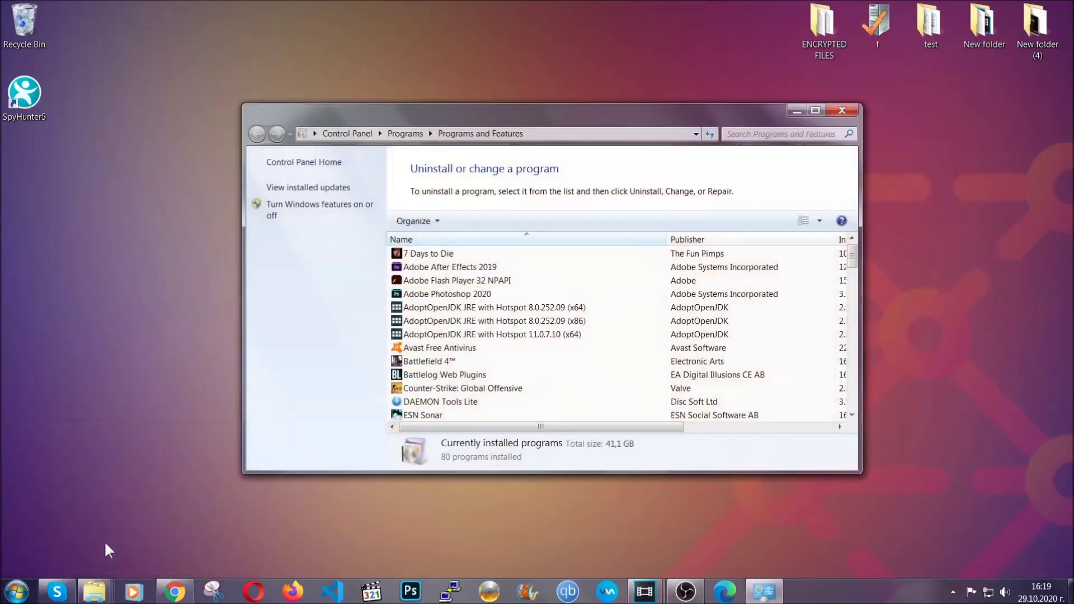
scroll(565, 298, "down", 20)
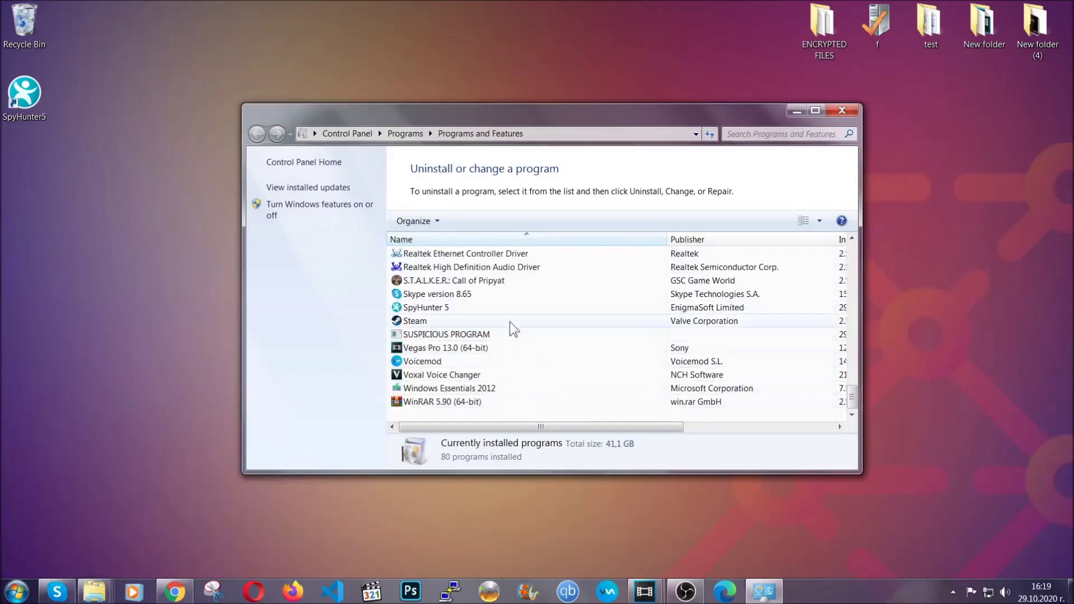
left_click(453, 336)
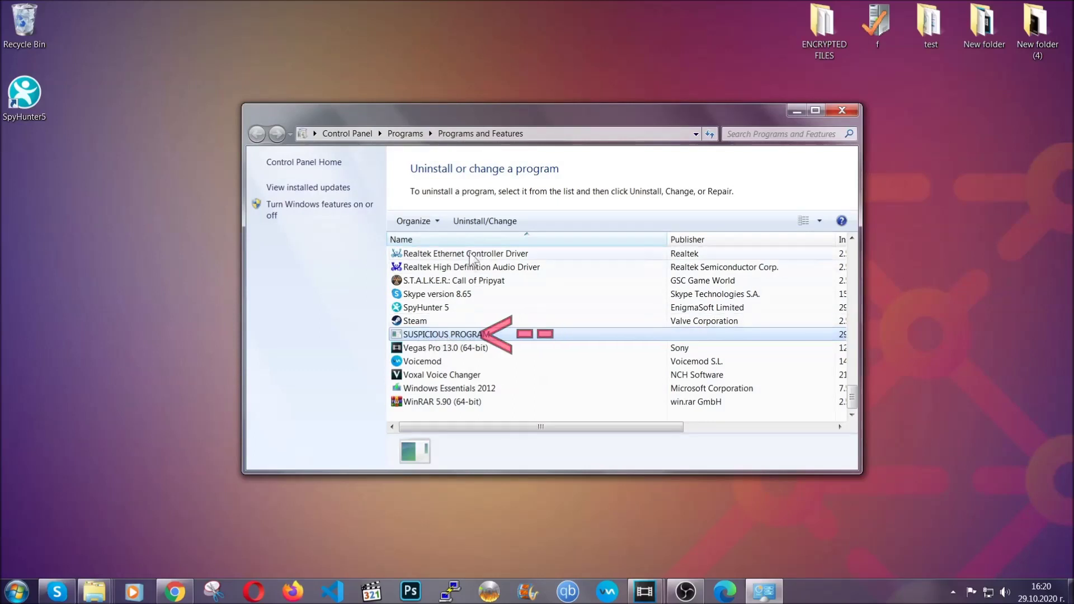
left_click(475, 219)
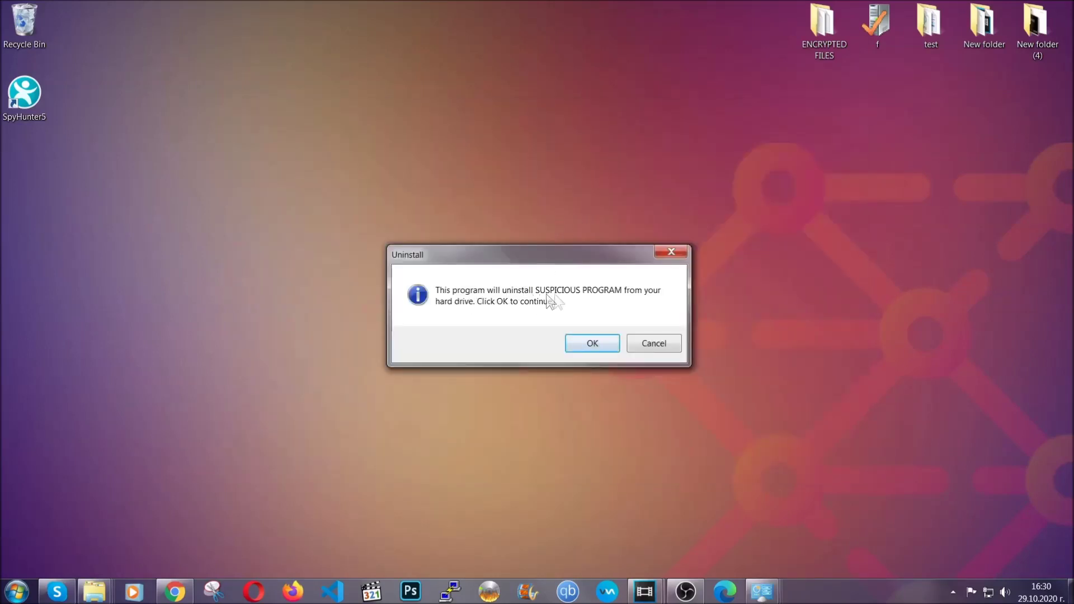
left_click(589, 344)
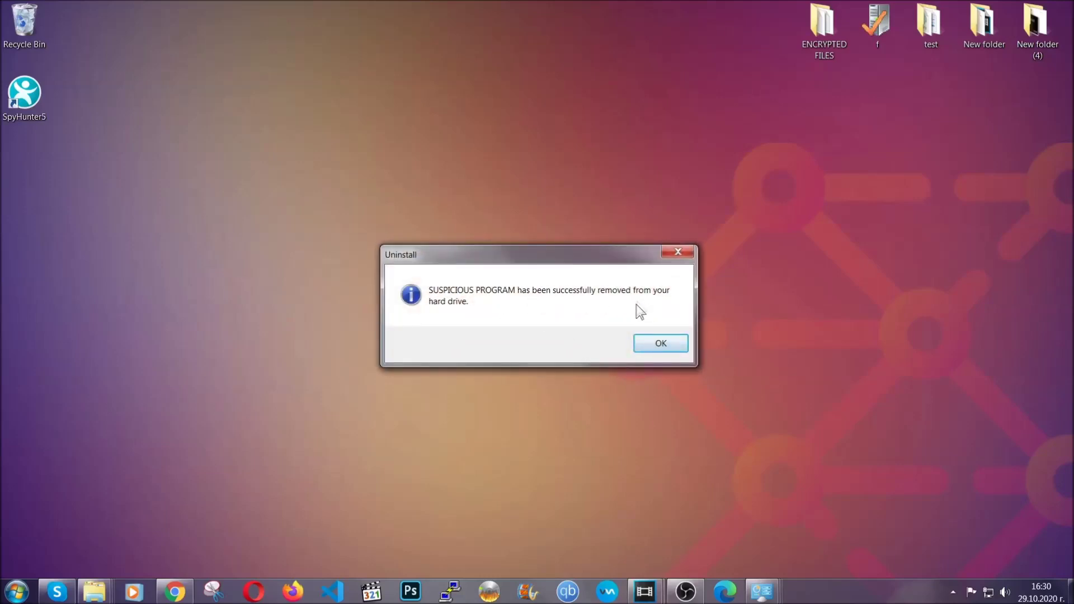
left_click(647, 342)
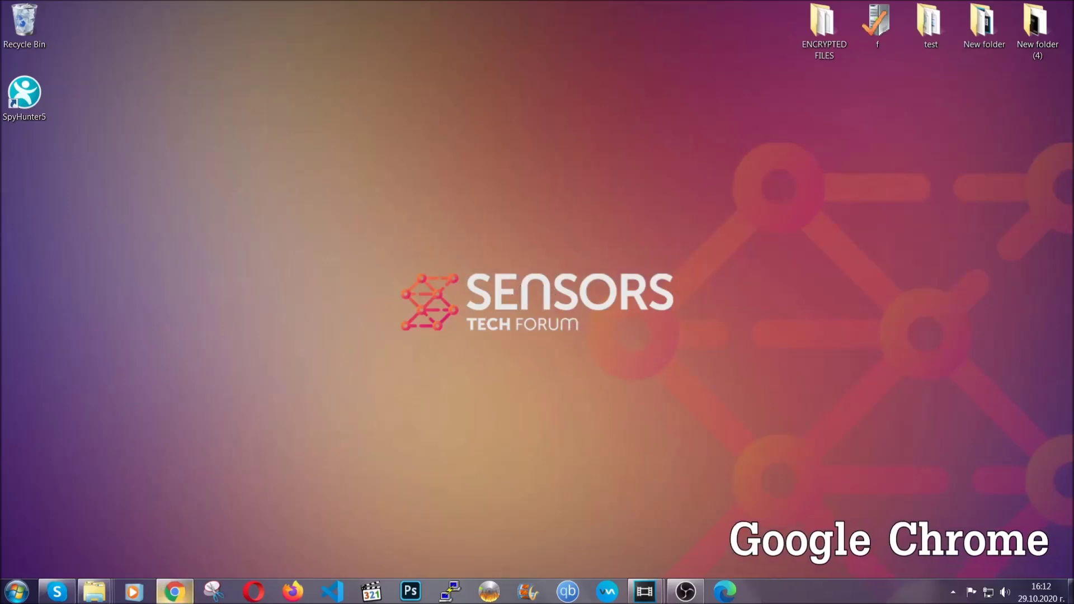
Step: Load chrome://settings/clearBrowserData in Chrome to reach the Clear browsing data dialog
left_click(181, 596)
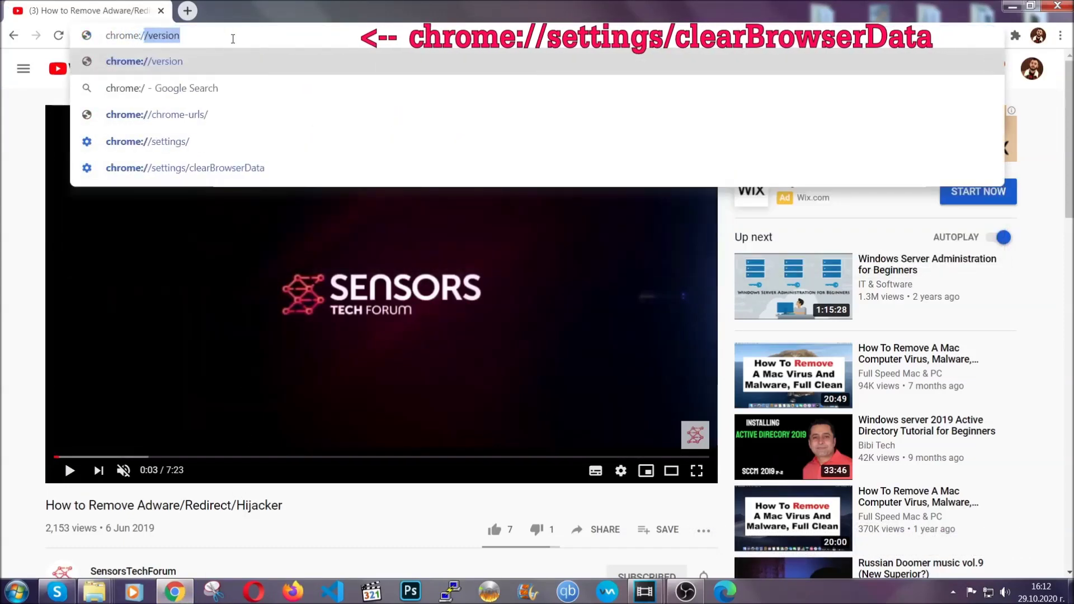
type("/setting")
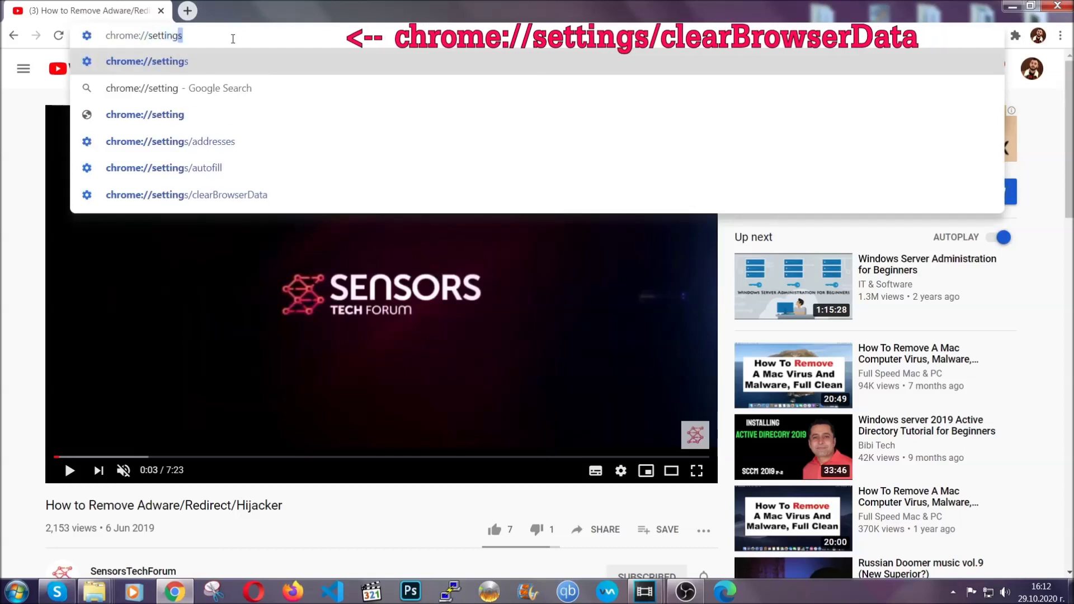
type("s/ce")
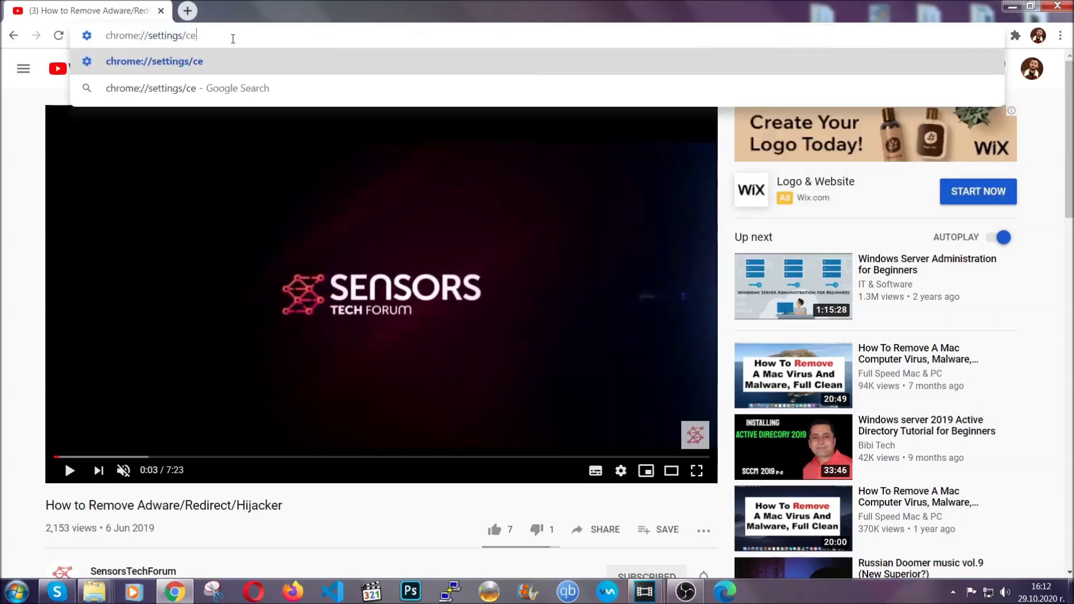
key("BackSpace")
type("learBrowserData")
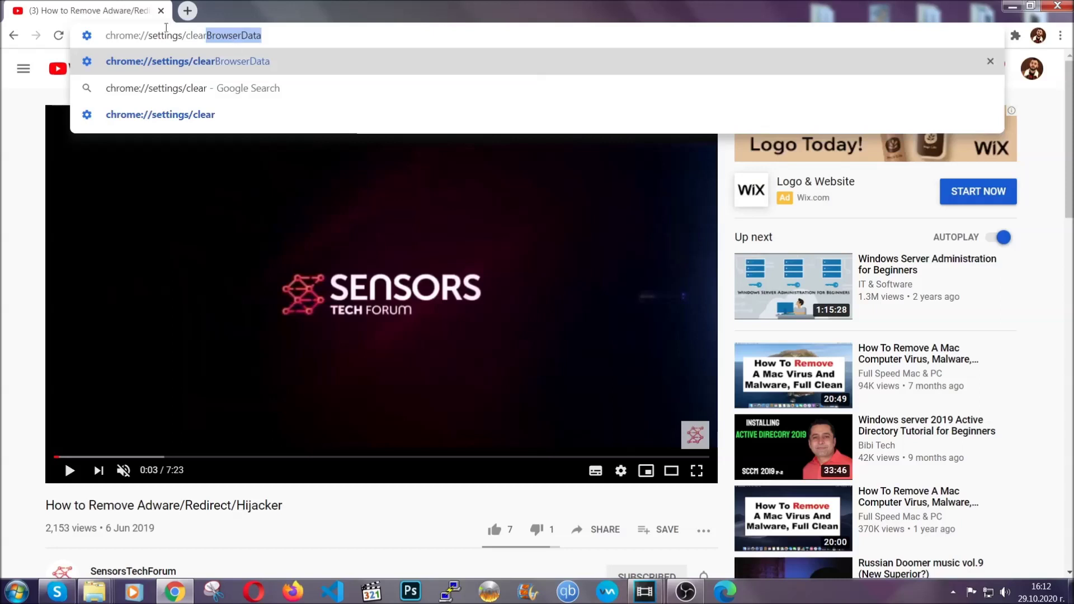
left_click(156, 60)
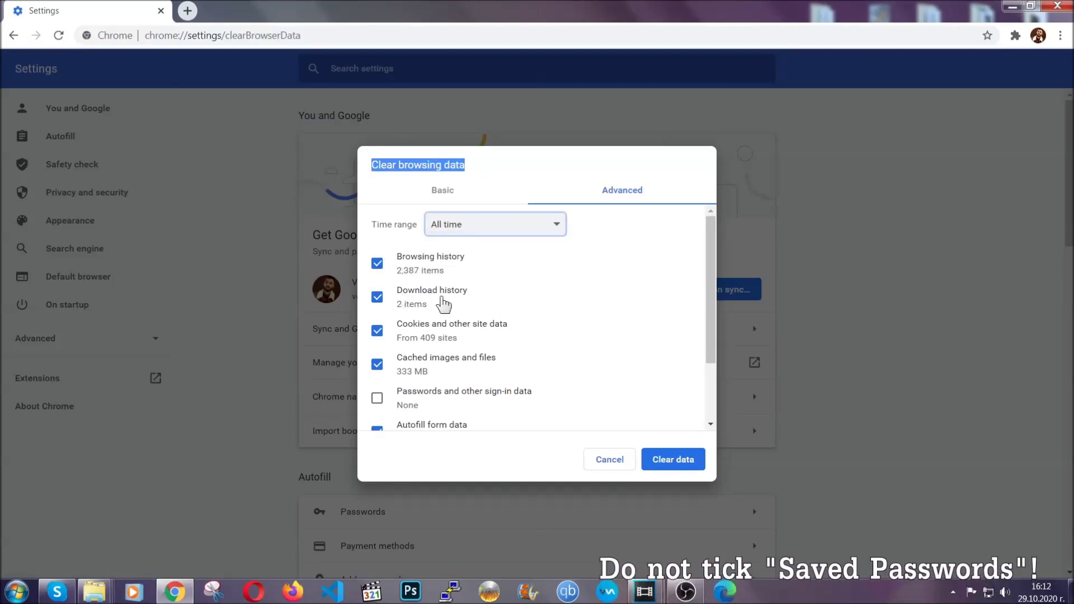
Step: Clear Chrome's all-time history, cookies and cache, leaving Passwords unticked
scroll(431, 369, "down", 2)
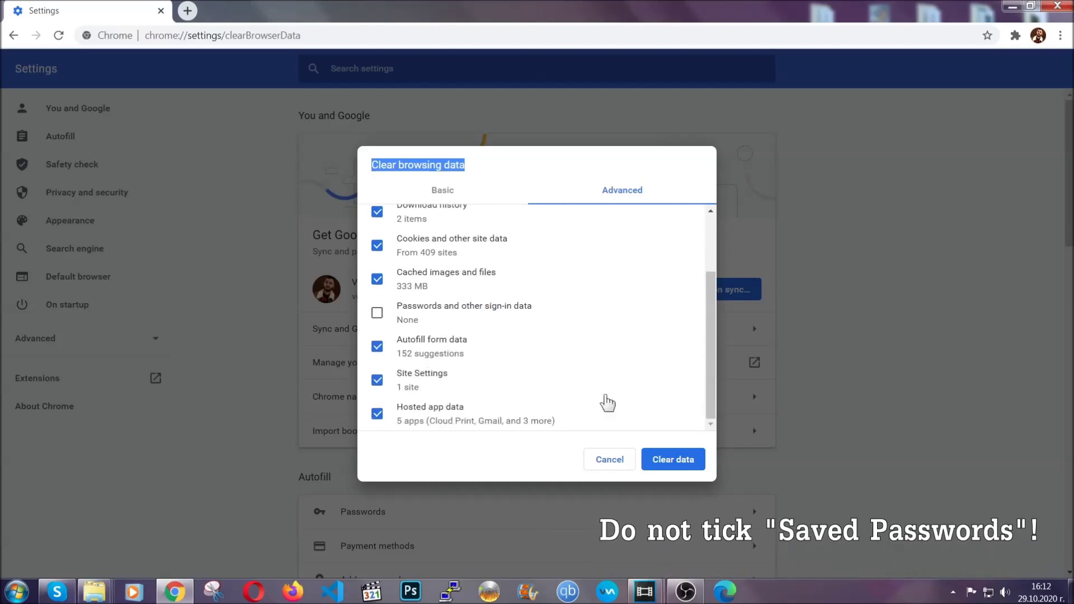
left_click(658, 459)
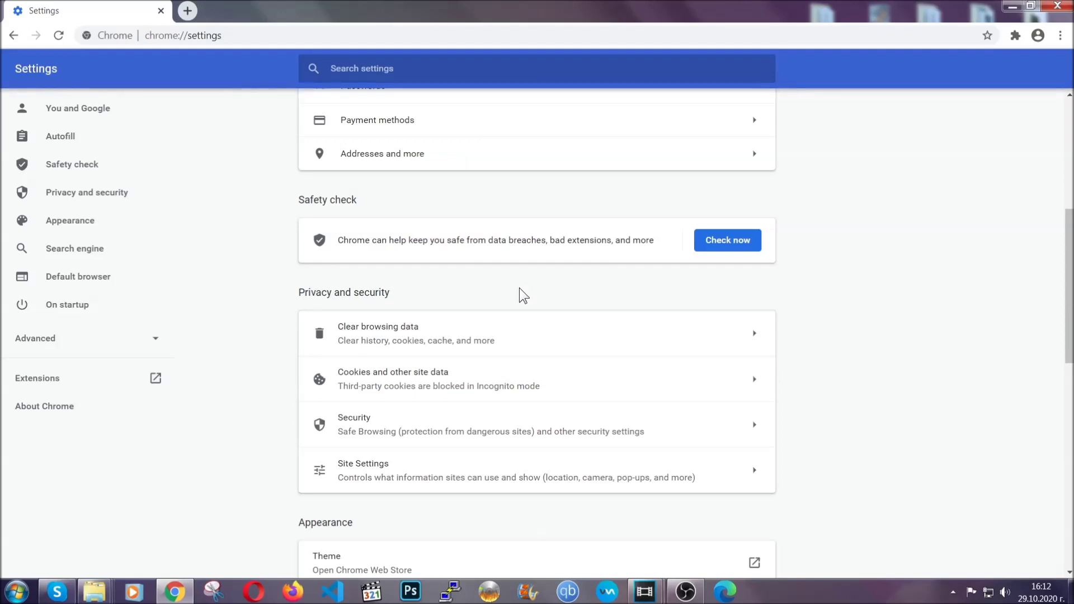
Step: Remove the Bulk Media Downloader extension from Chrome's Extensions page, then minimize Chrome
left_click(1061, 37)
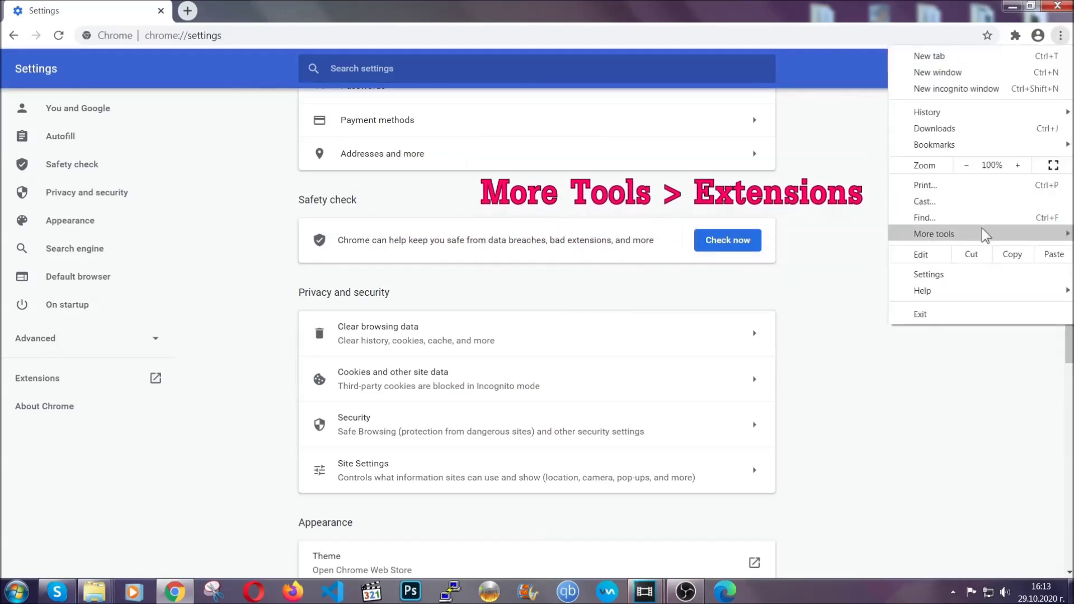
mouse_move(982, 233)
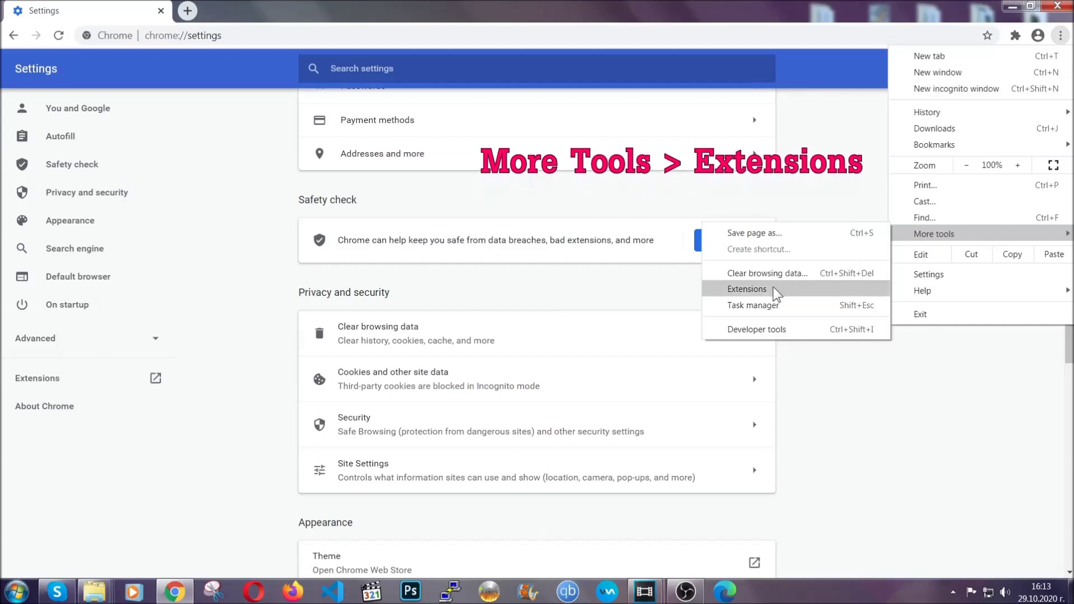
left_click(747, 289)
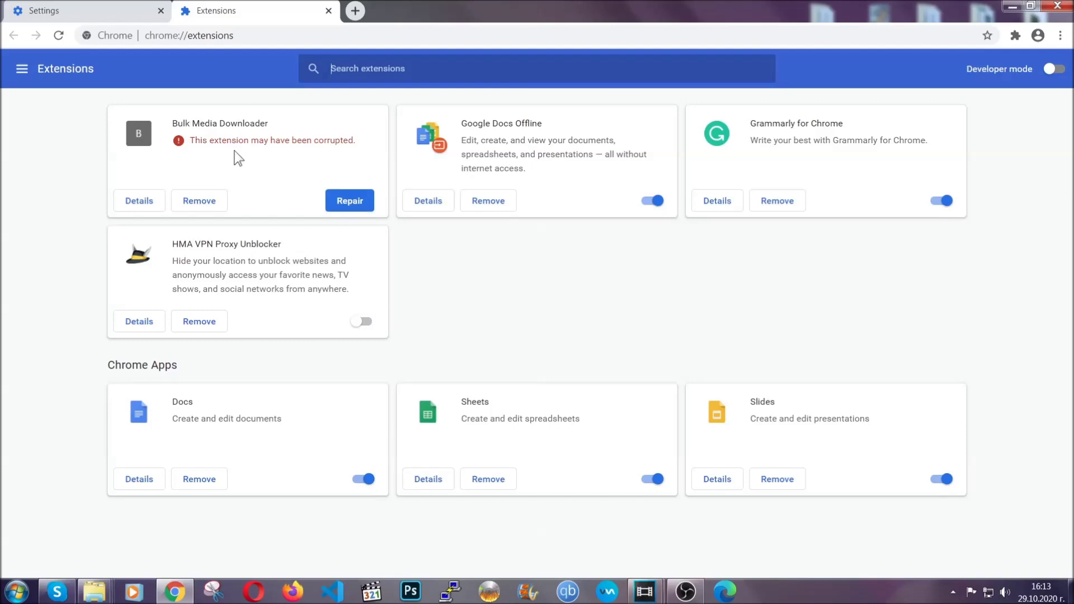
left_click(209, 202)
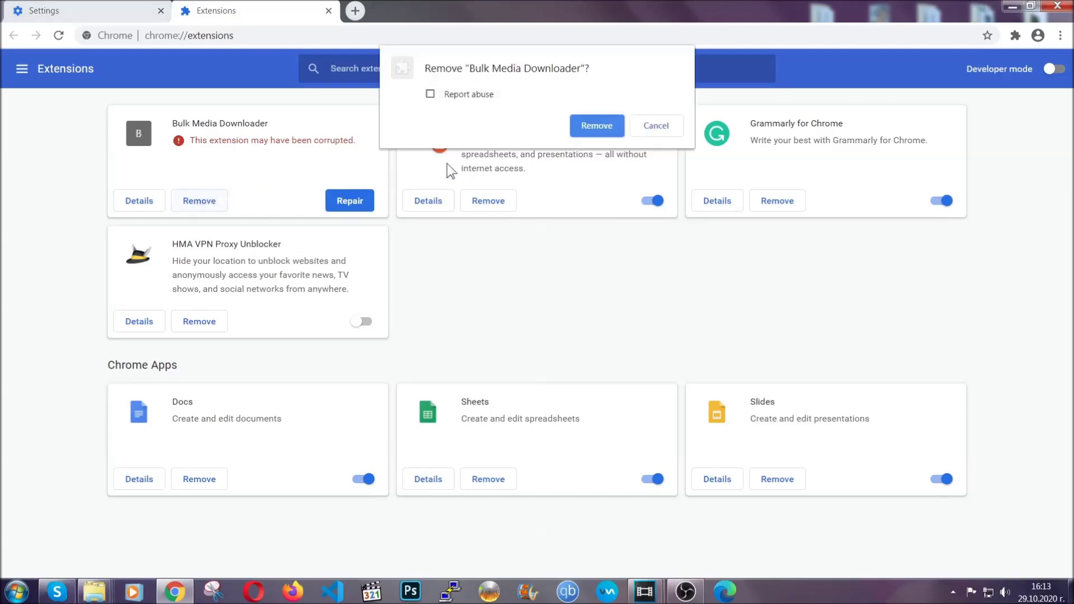
left_click(579, 124)
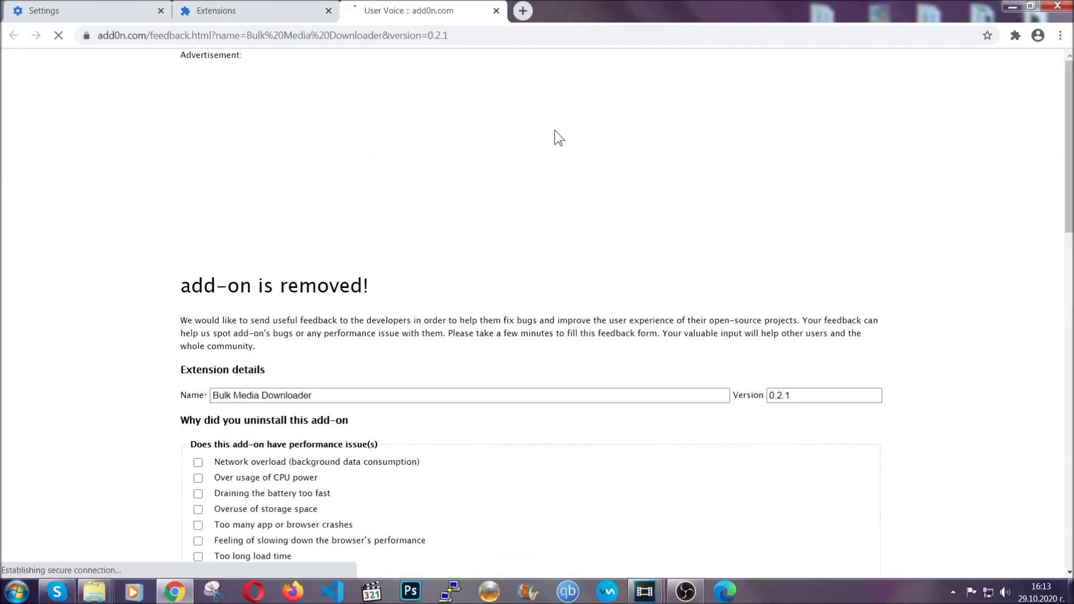
left_click(273, 12)
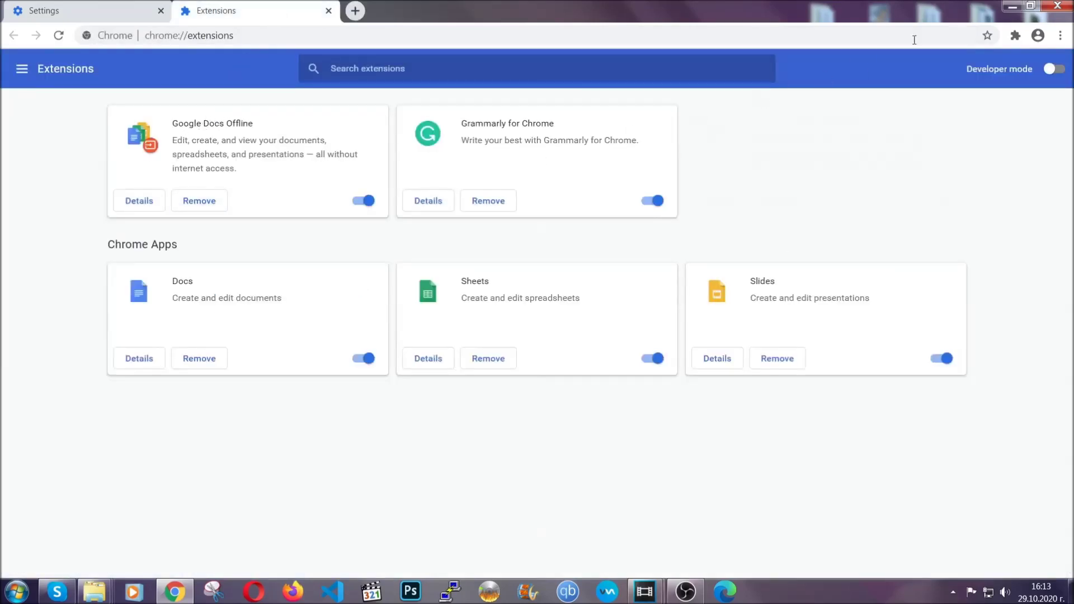
left_click(1003, 5)
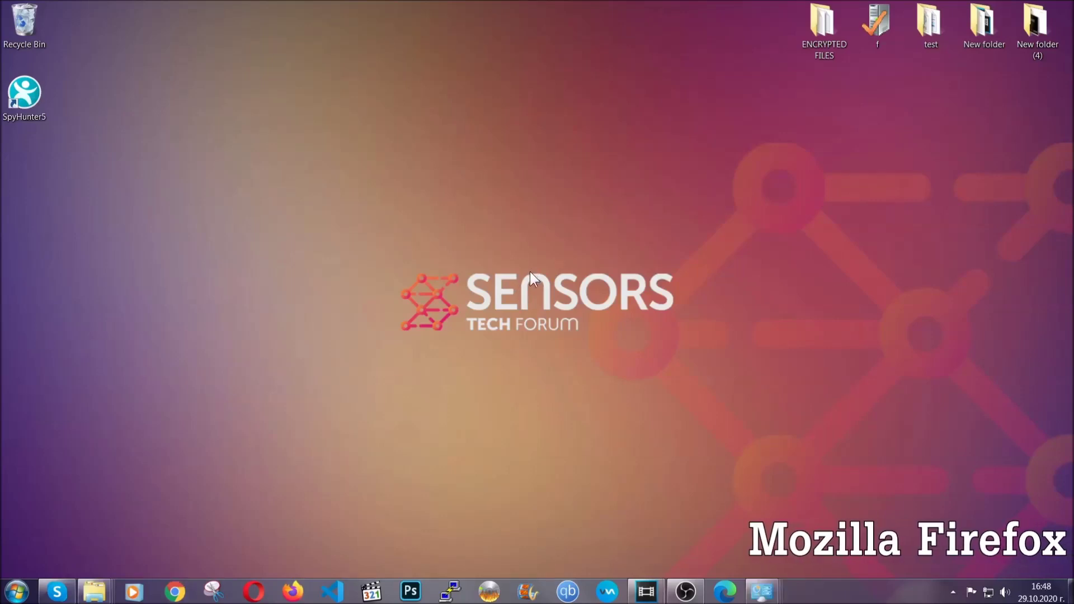
Step: Open about:support in Firefox and bring up the Refresh Firefox confirmation
left_click(292, 588)
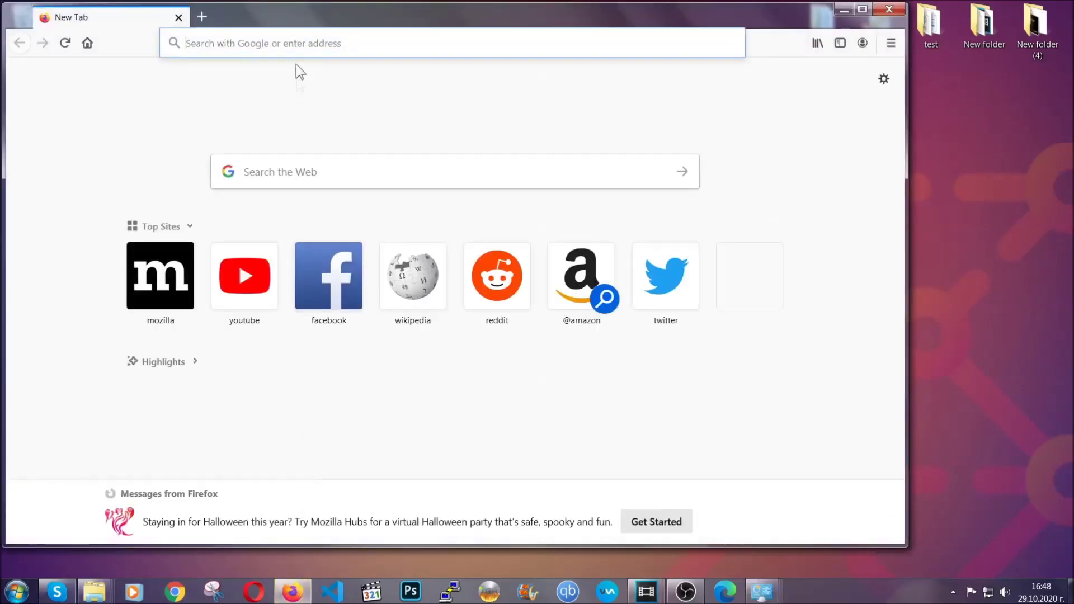
left_click(295, 43)
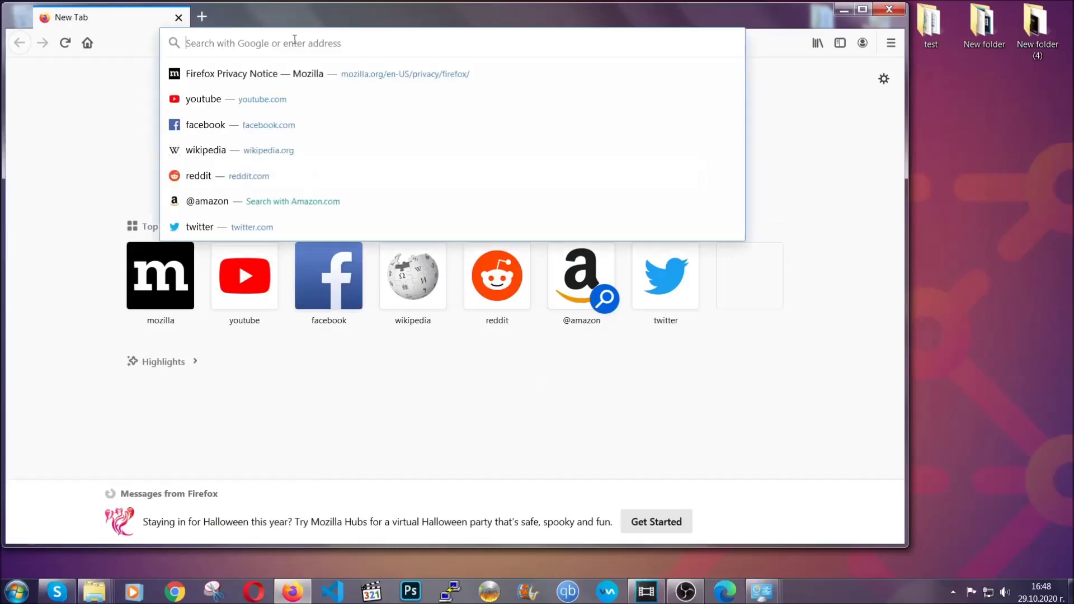
type("about:support")
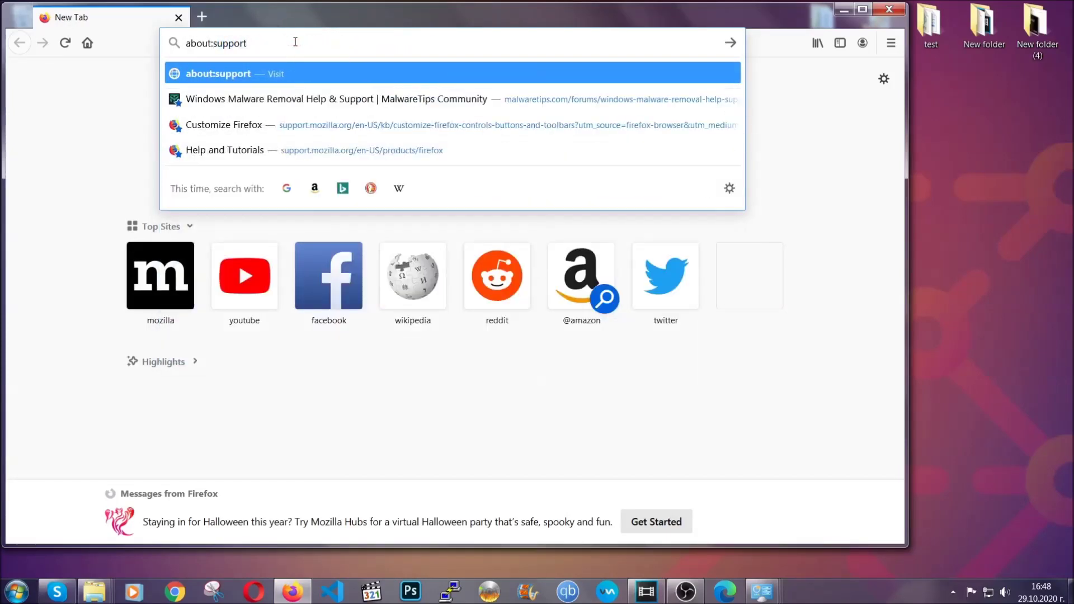
key("Return")
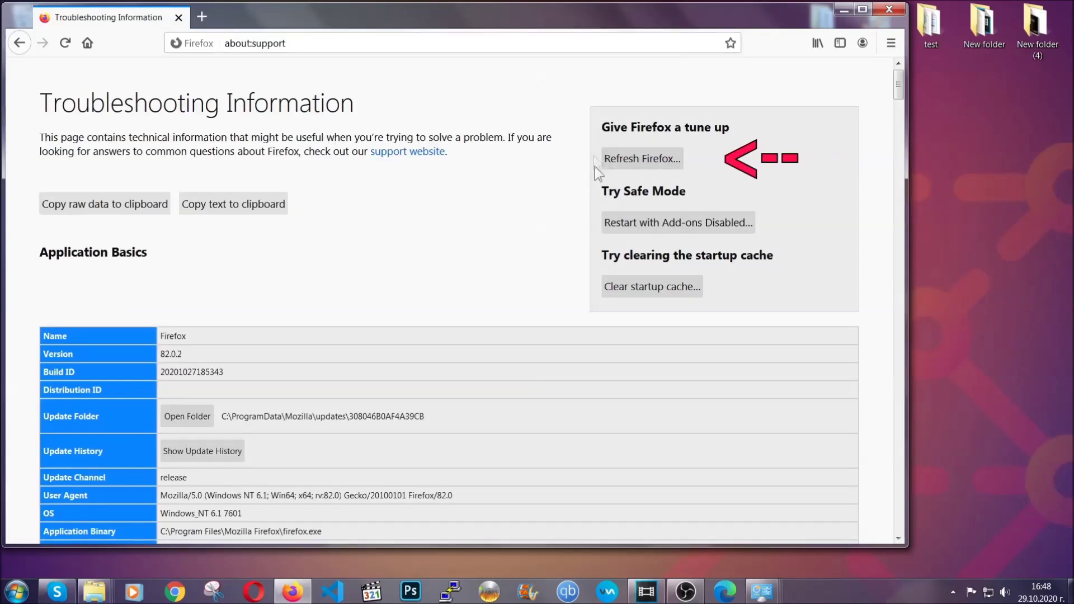
left_click(635, 163)
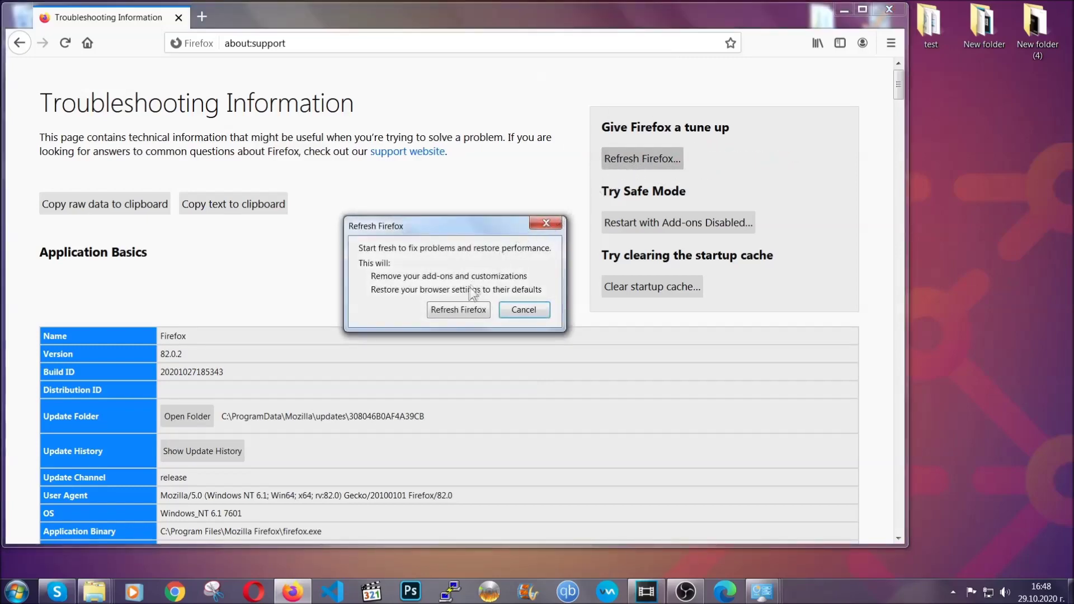
Step: Confirm Refresh Firefox, finish the Import Wizard, and minimize the restarted browser
left_click(456, 311)
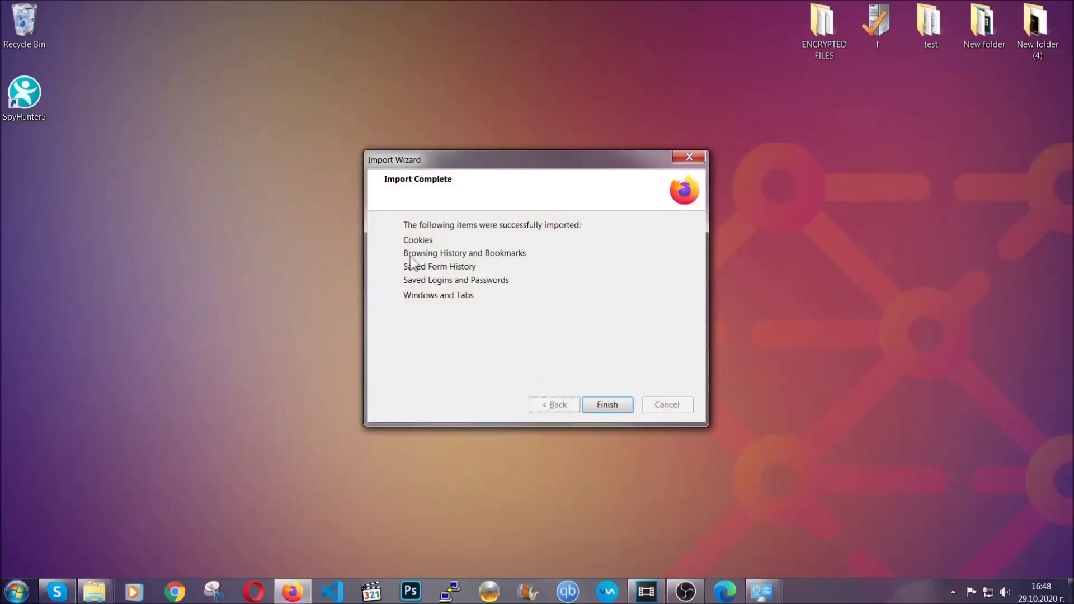
left_click(606, 405)
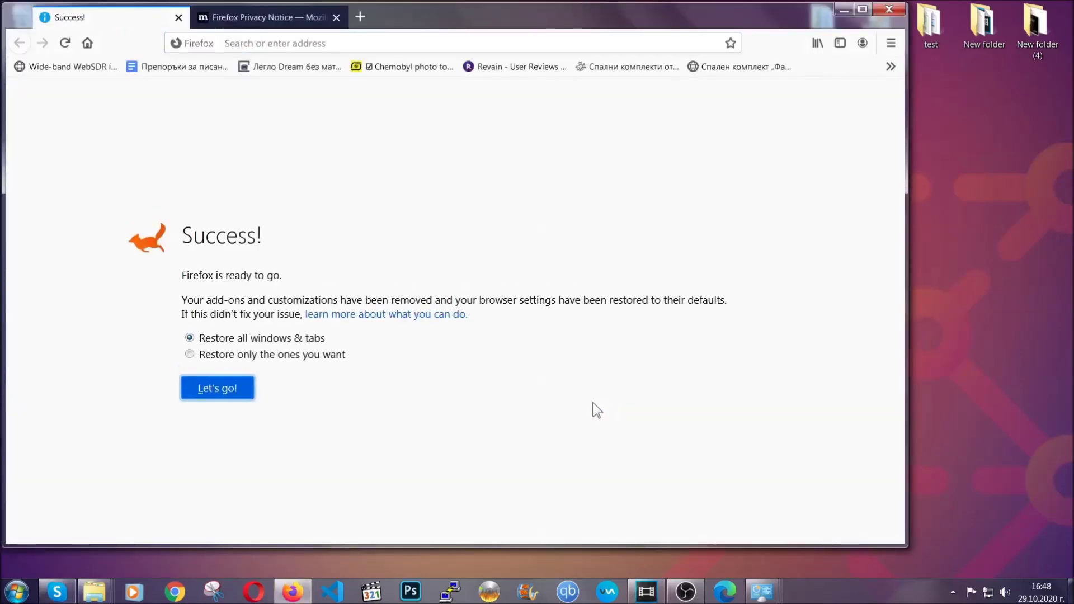
left_click(842, 10)
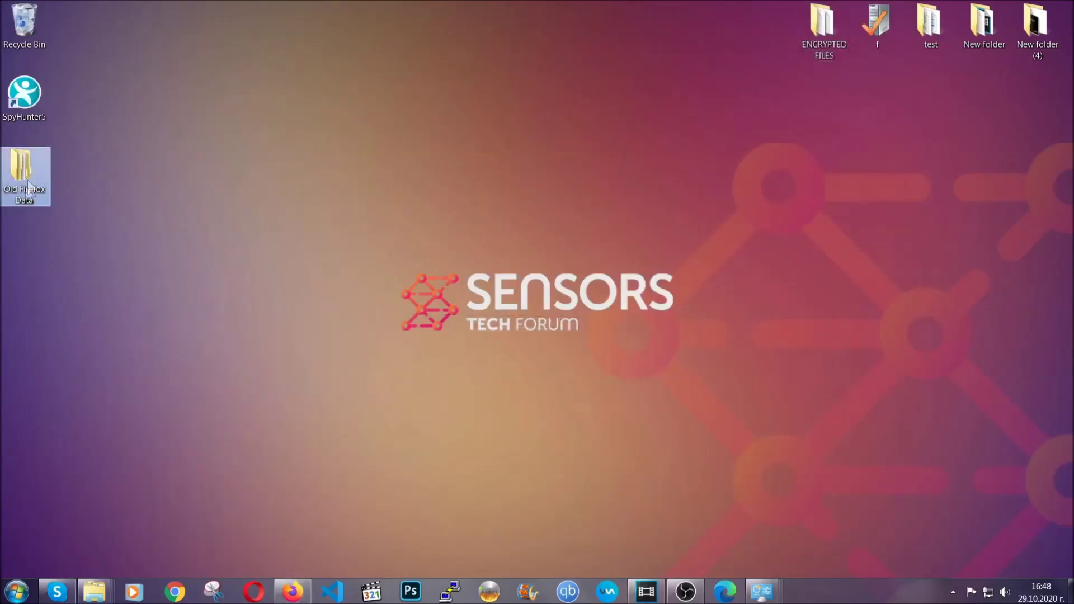
Step: Clear Edge's All time browsing data via edge://settings/clearBrowserData, keeping passwords unticked
mouse_move(7, 174)
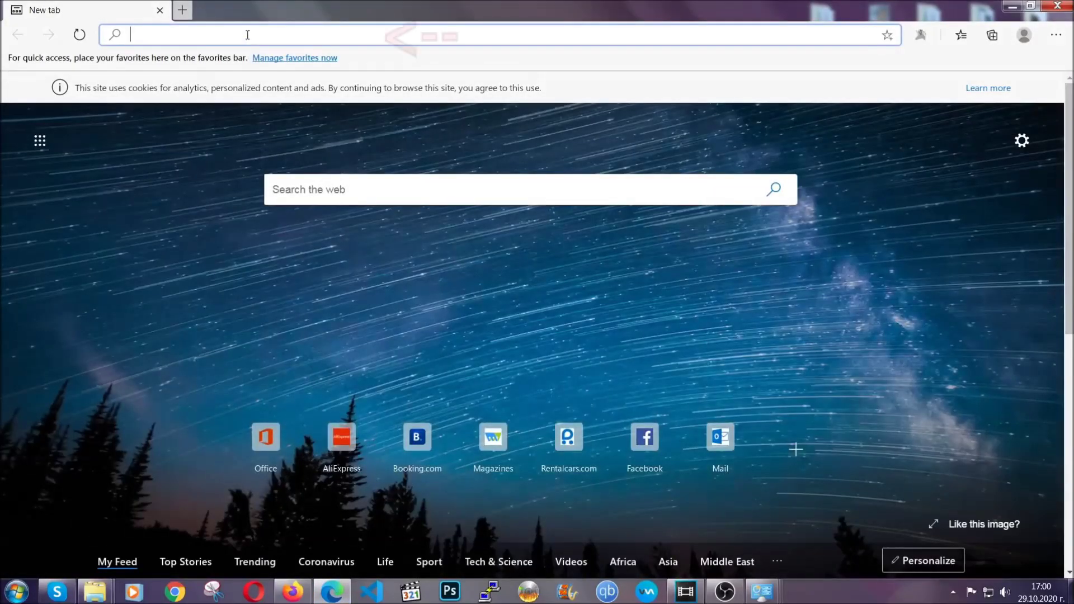
type("edge:")
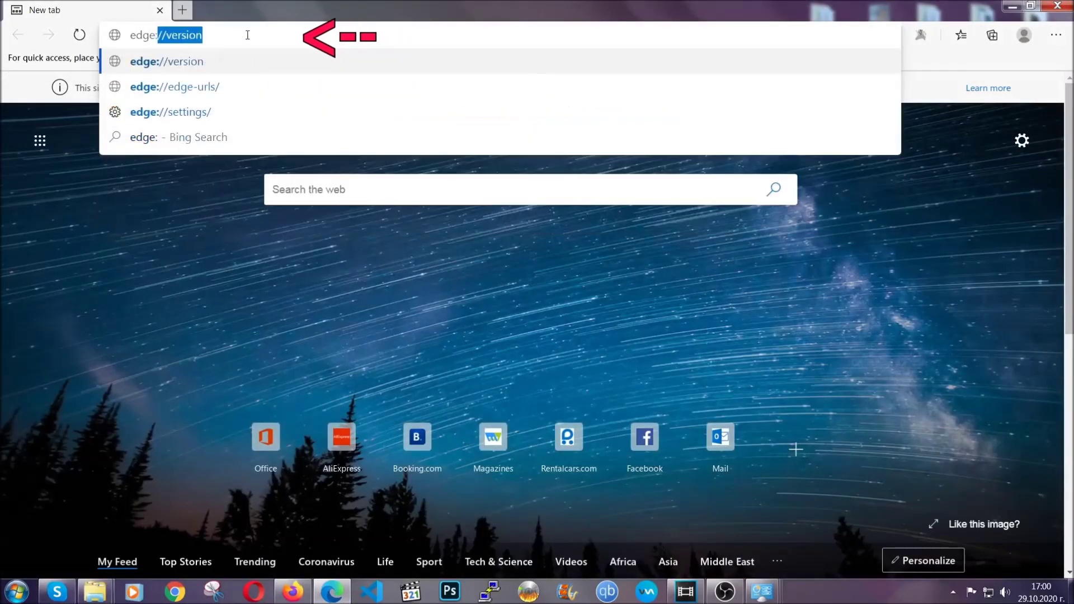
type("//settings/")
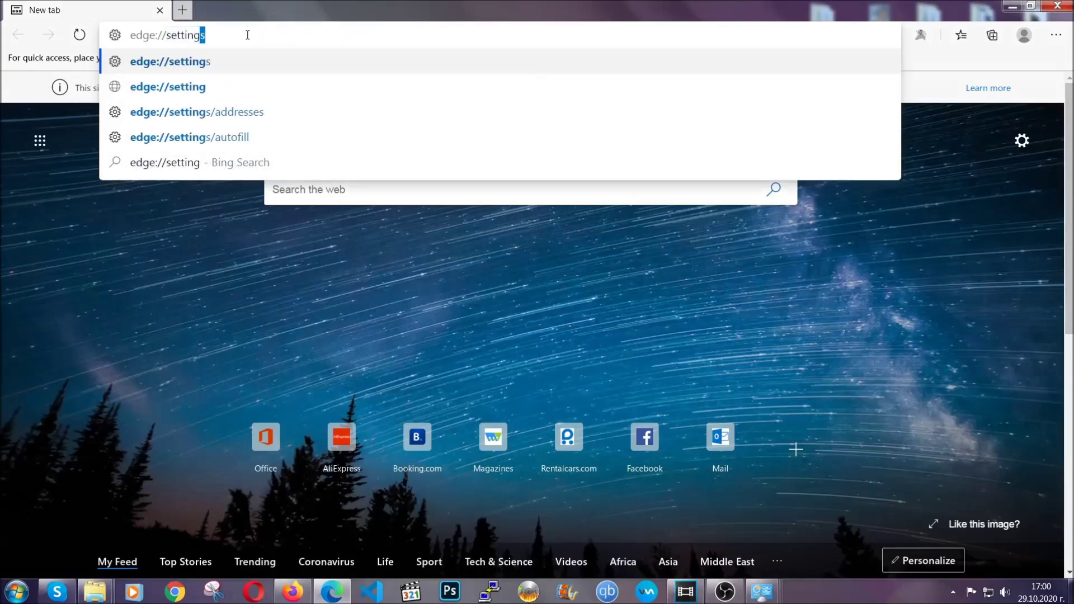
type("clear")
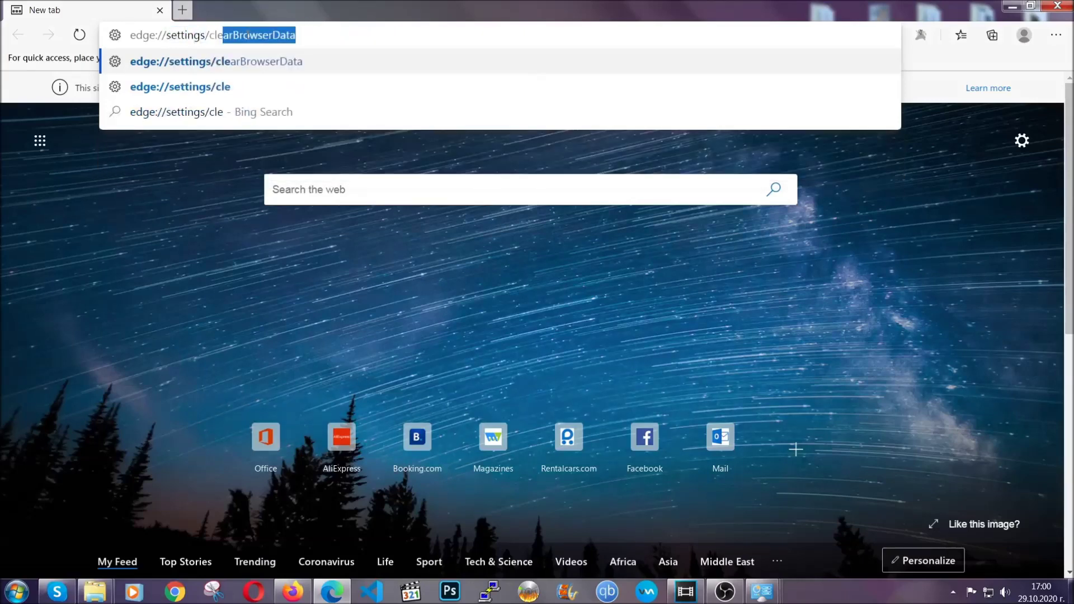
type("Brow")
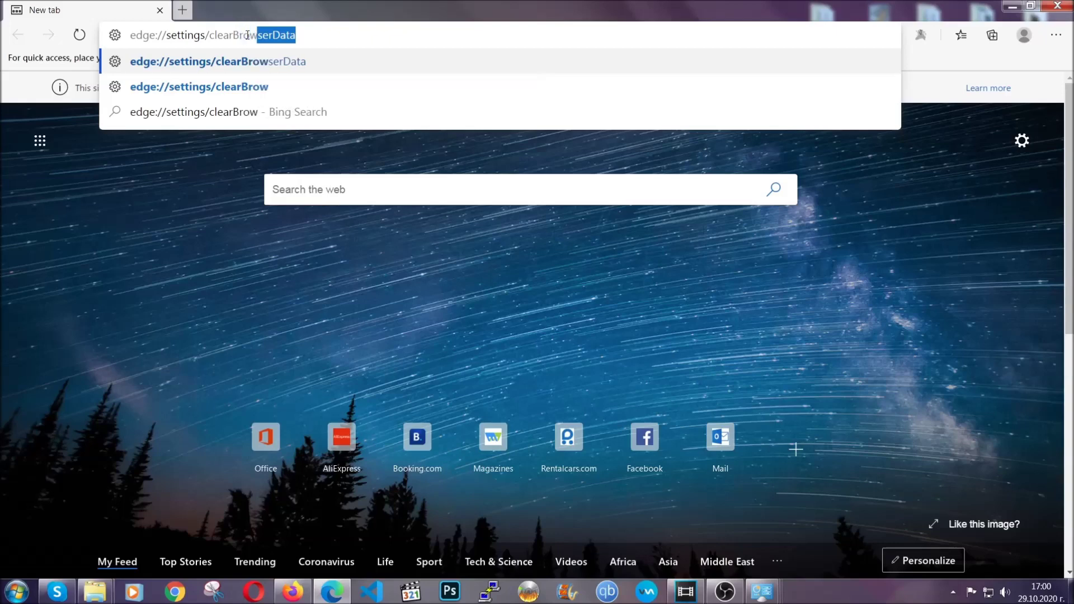
type("serData")
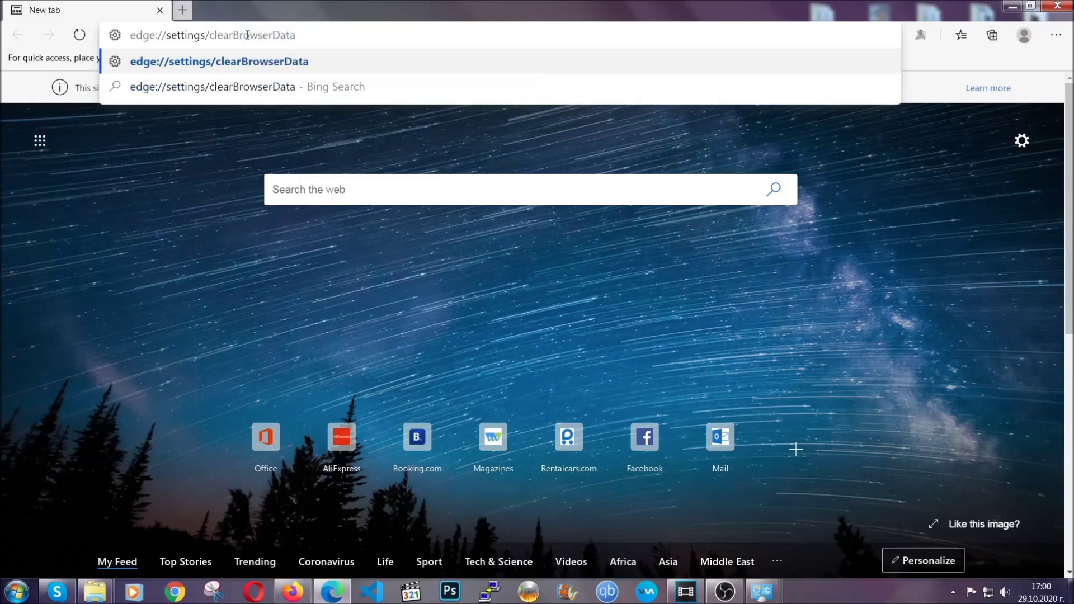
key("Return")
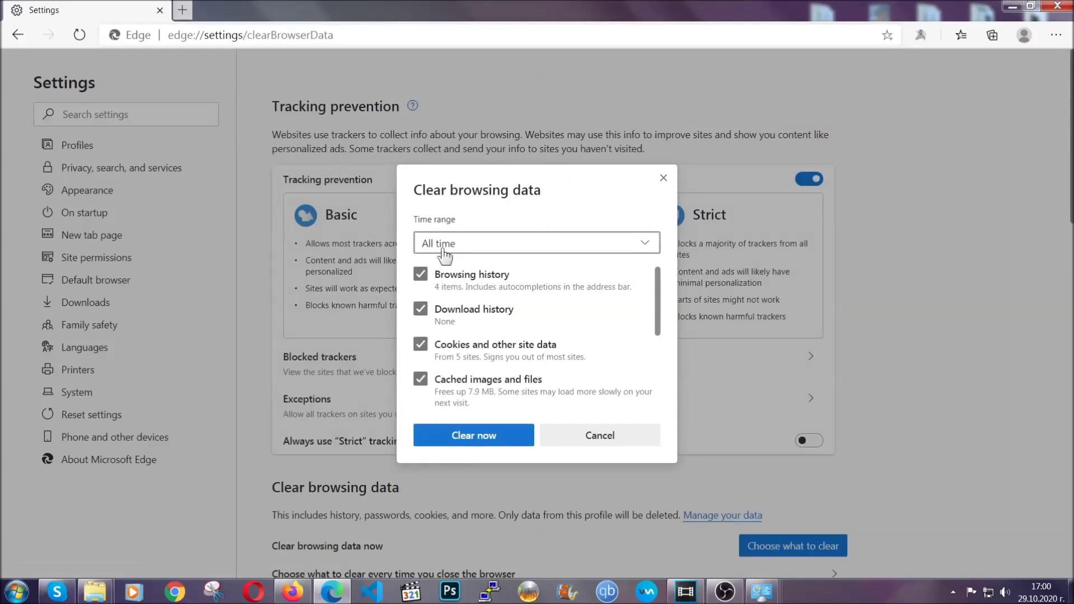
left_click(444, 244)
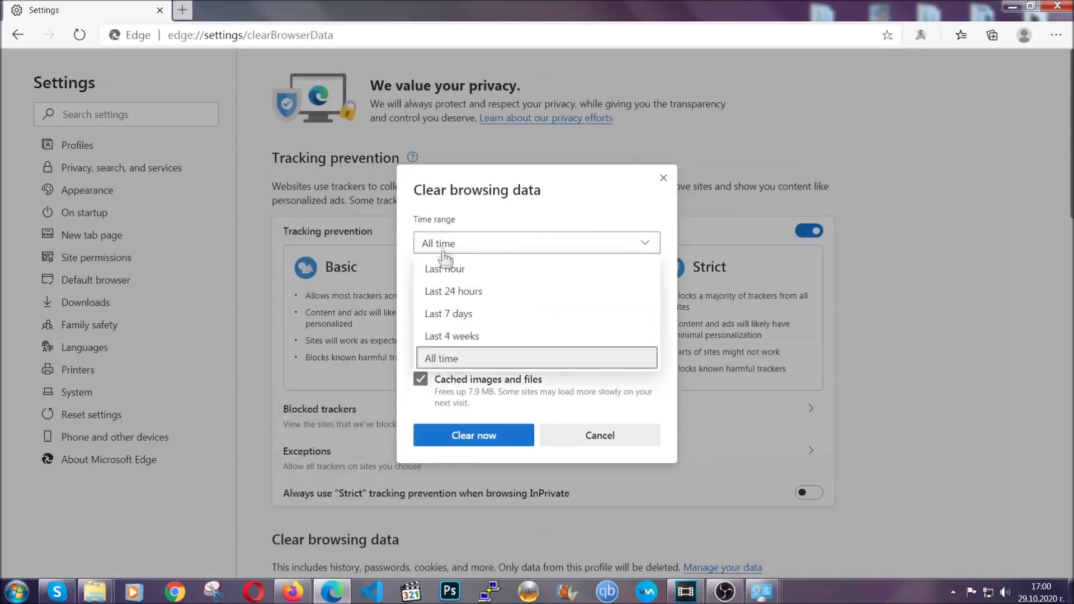
left_click(442, 358)
scroll(452, 342, "down", 3)
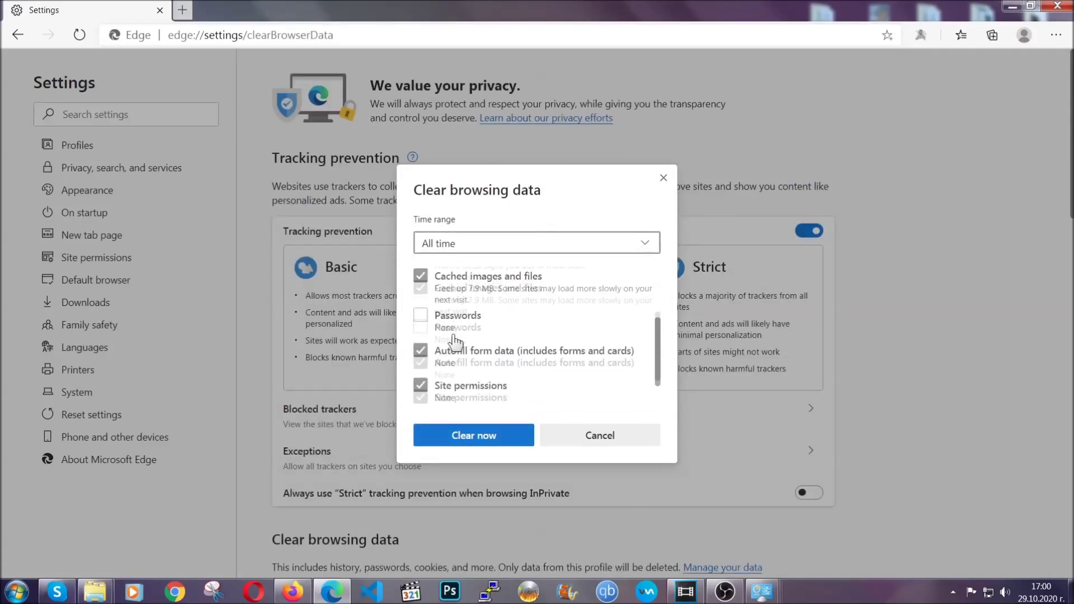
left_click(468, 442)
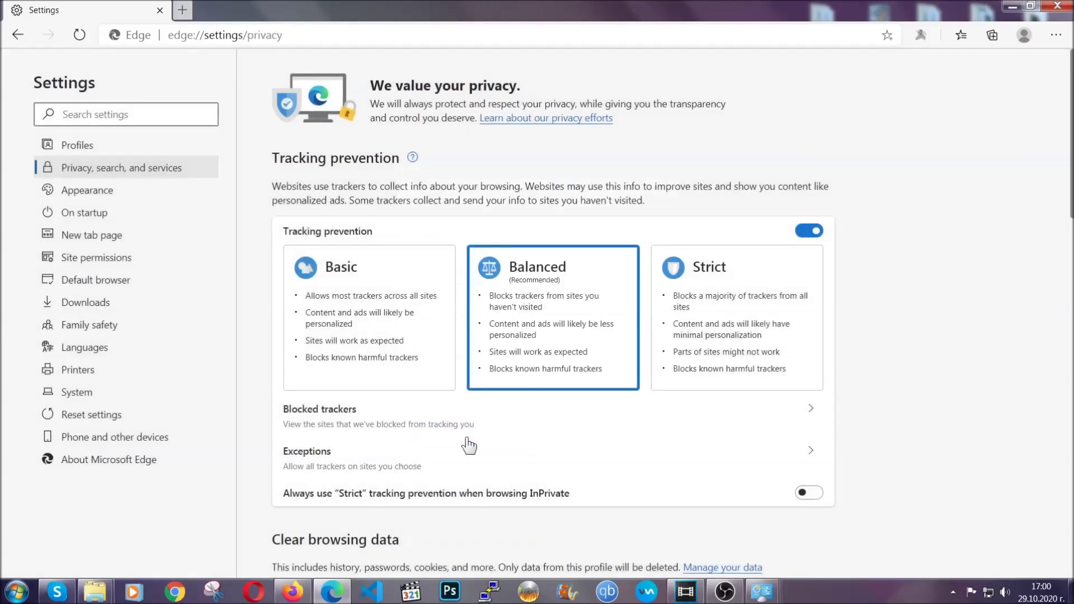
Step: Remove Edge's single installed extension from the Extensions page, then close Edge
left_click(1055, 35)
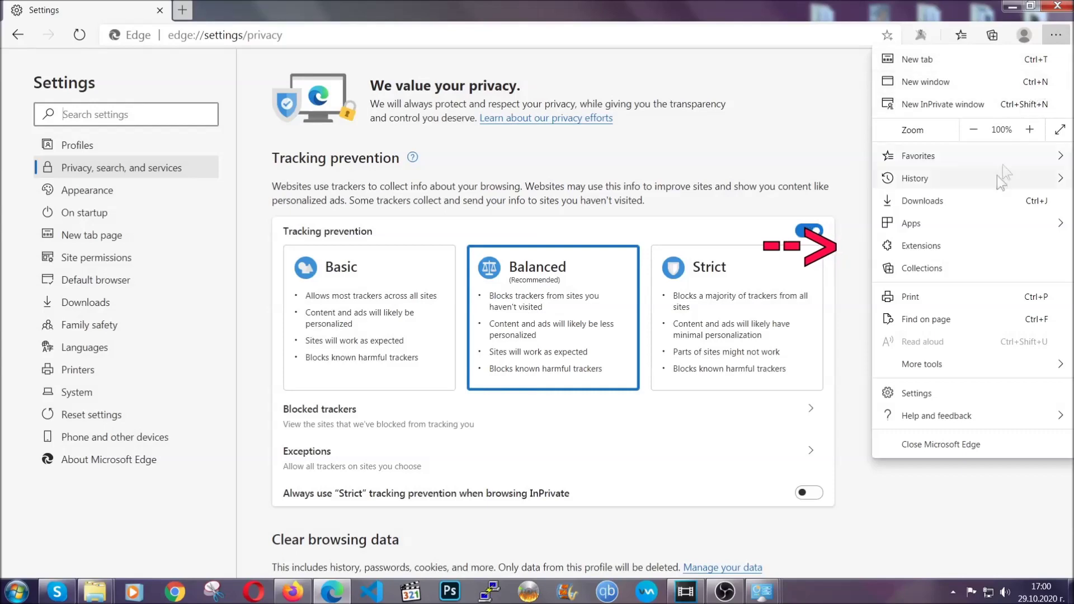
left_click(977, 240)
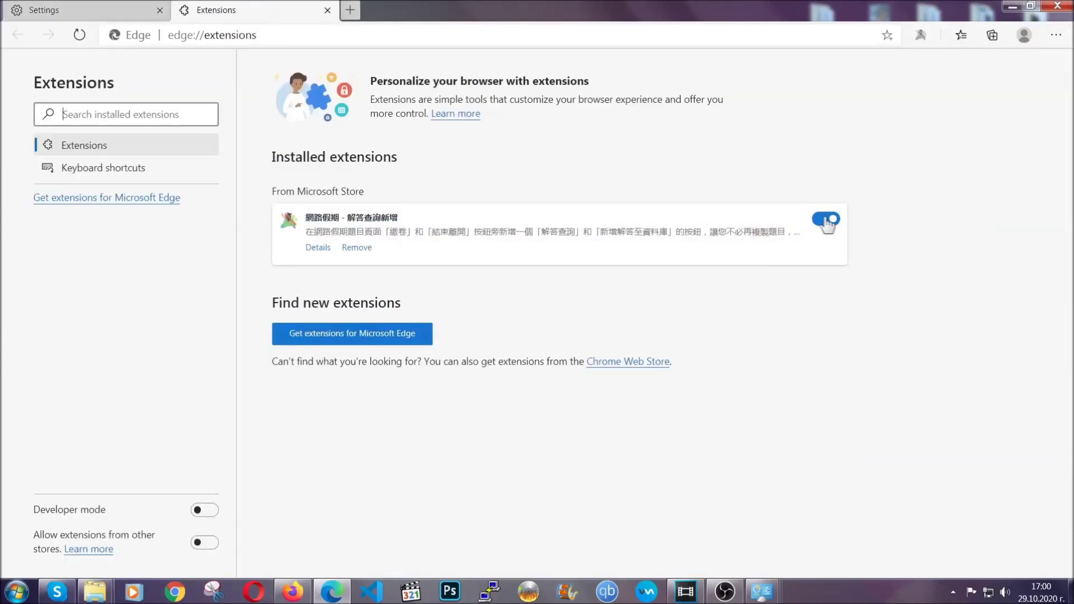
left_click(353, 248)
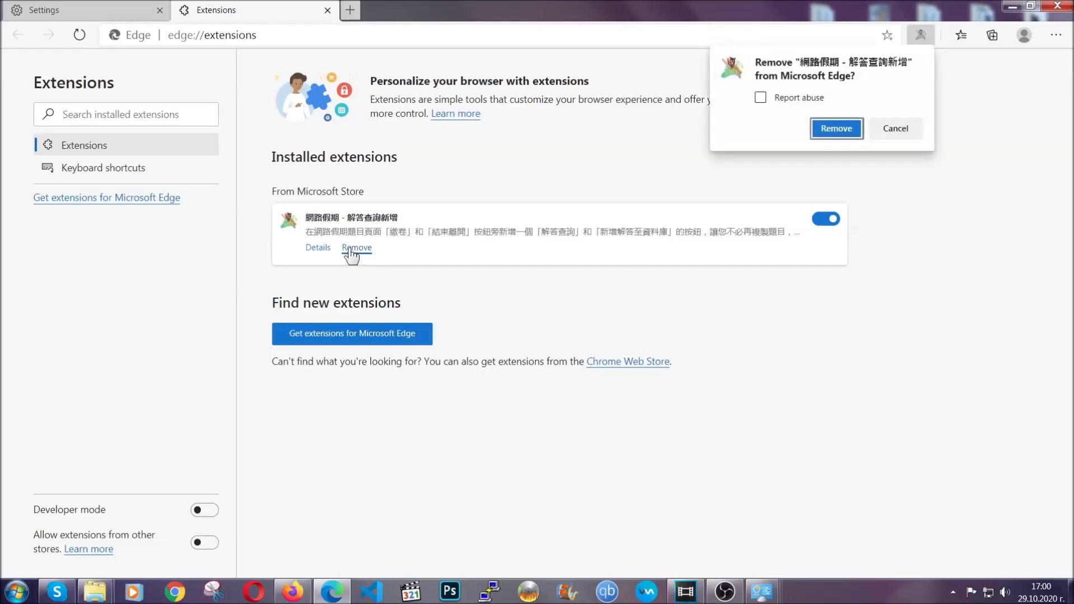
left_click(834, 129)
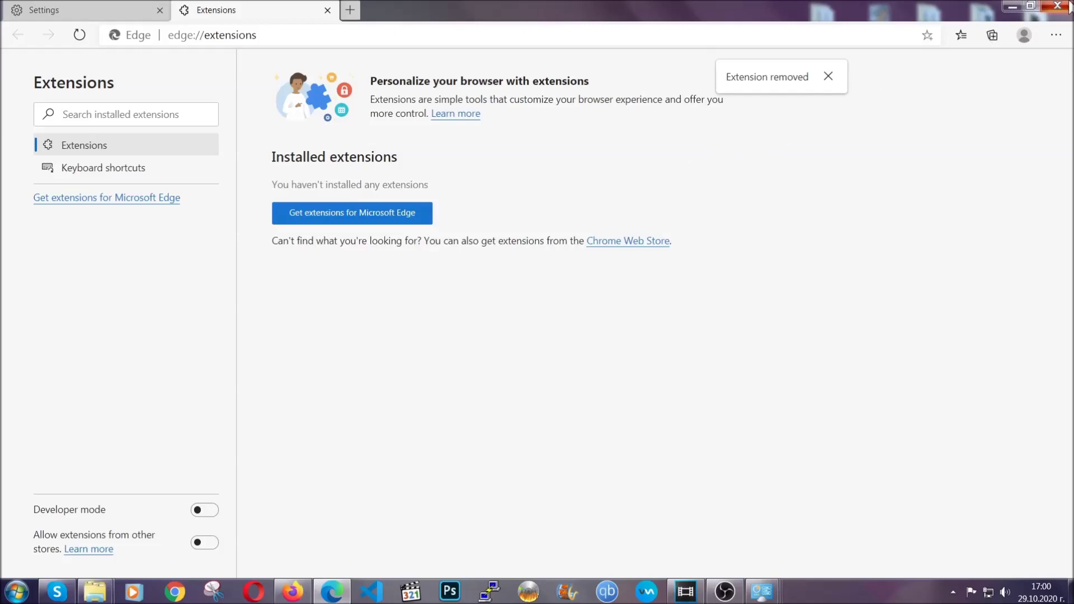
left_click(1067, 6)
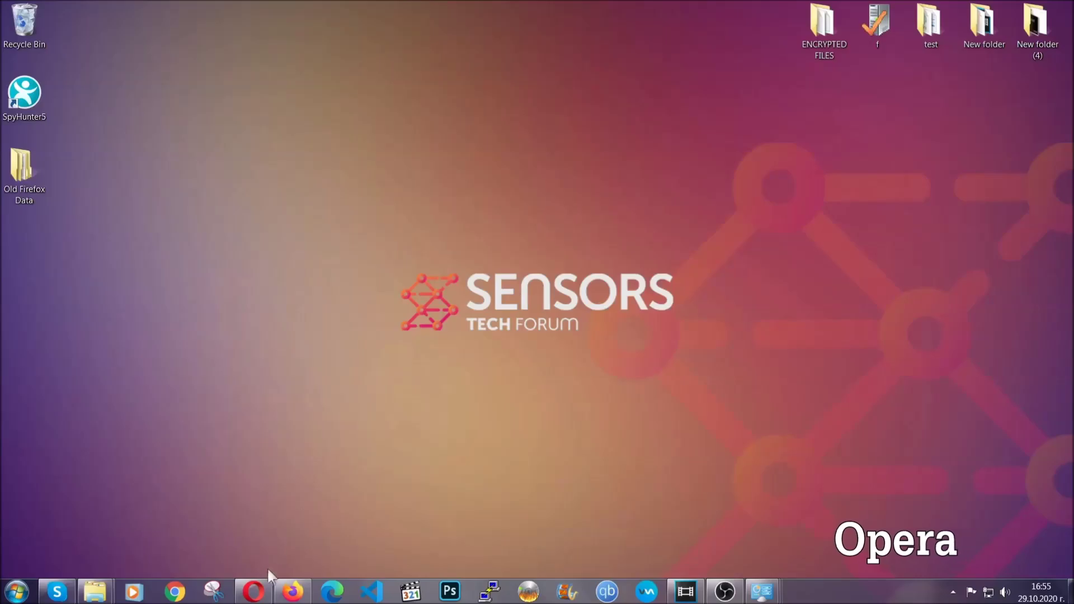
Step: In Opera, go to opera://settings/clearBrowserData
left_click(263, 586)
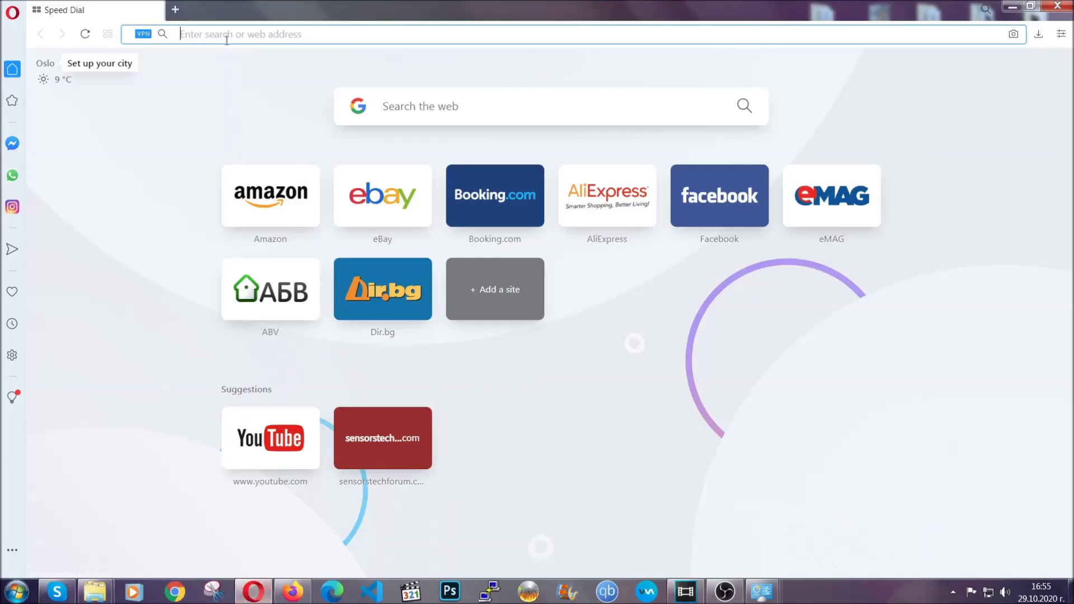
type("opera")
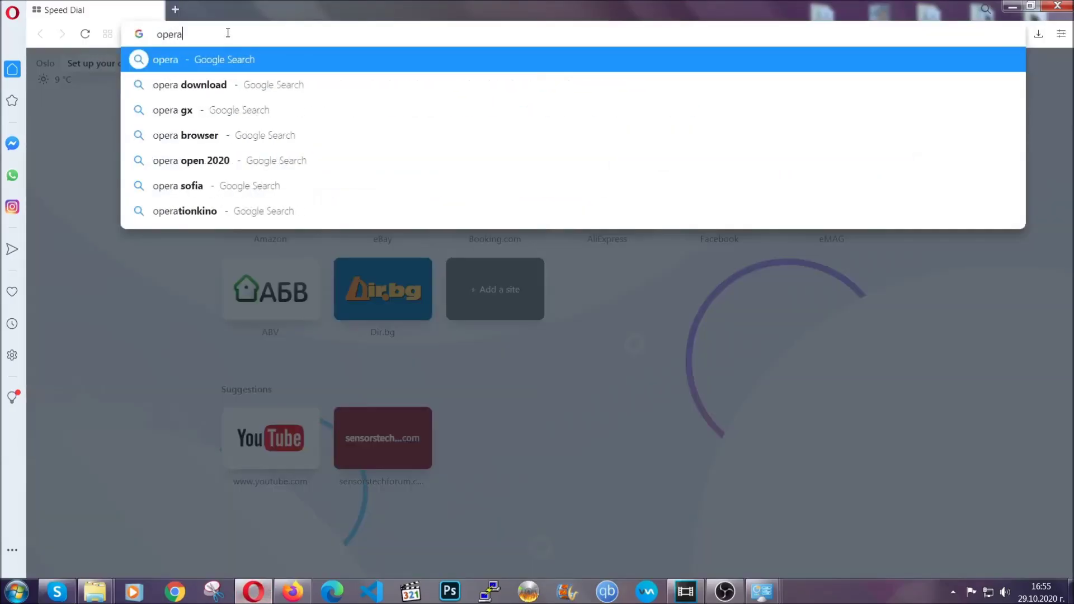
type("://settings/c")
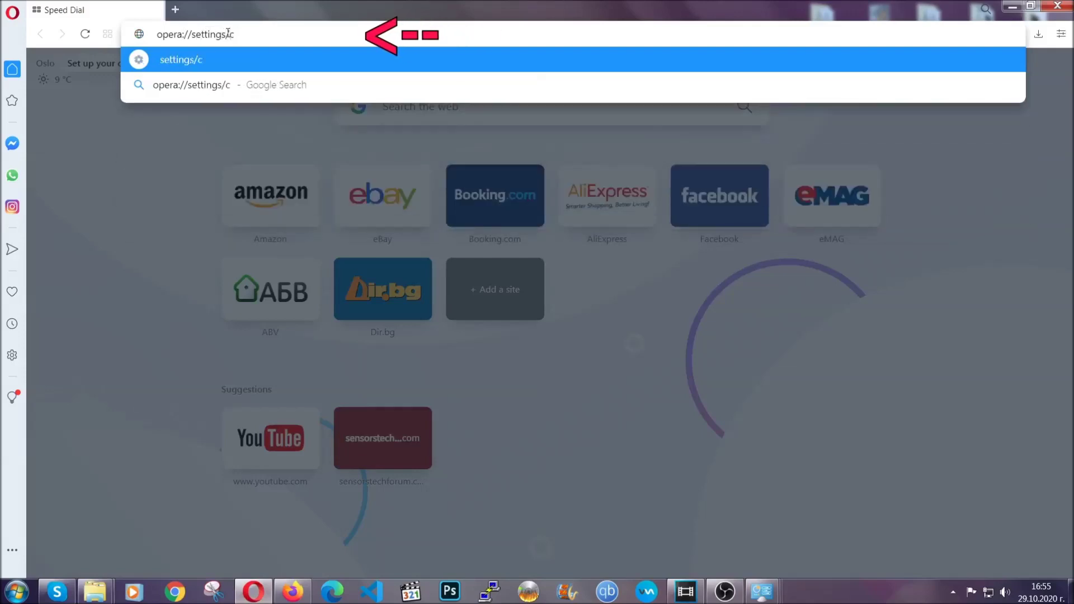
type("learBrr")
key("BackSpace")
type("owserD")
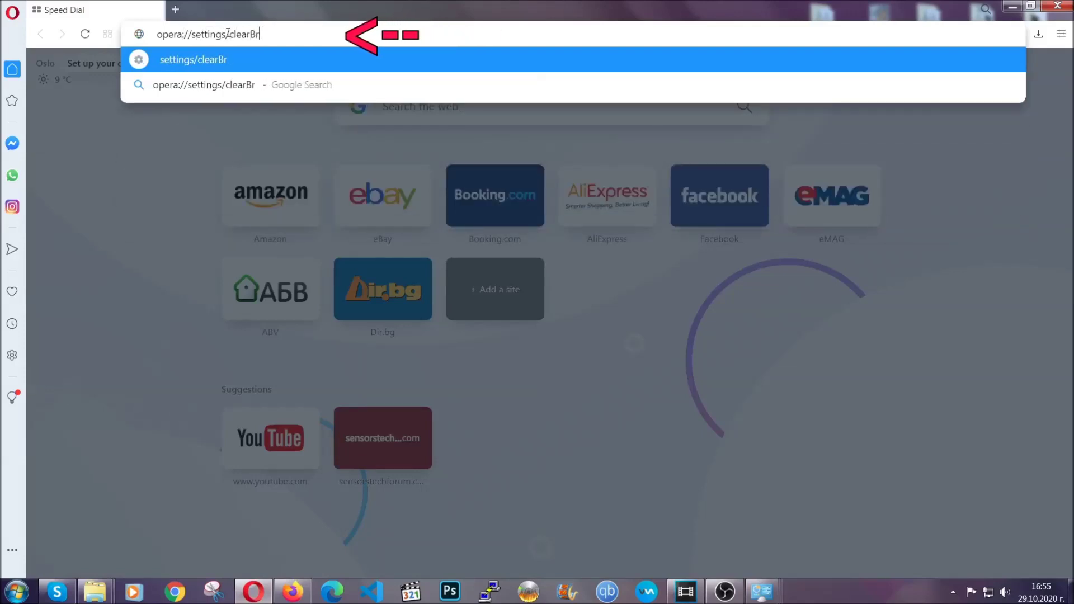
type("ata")
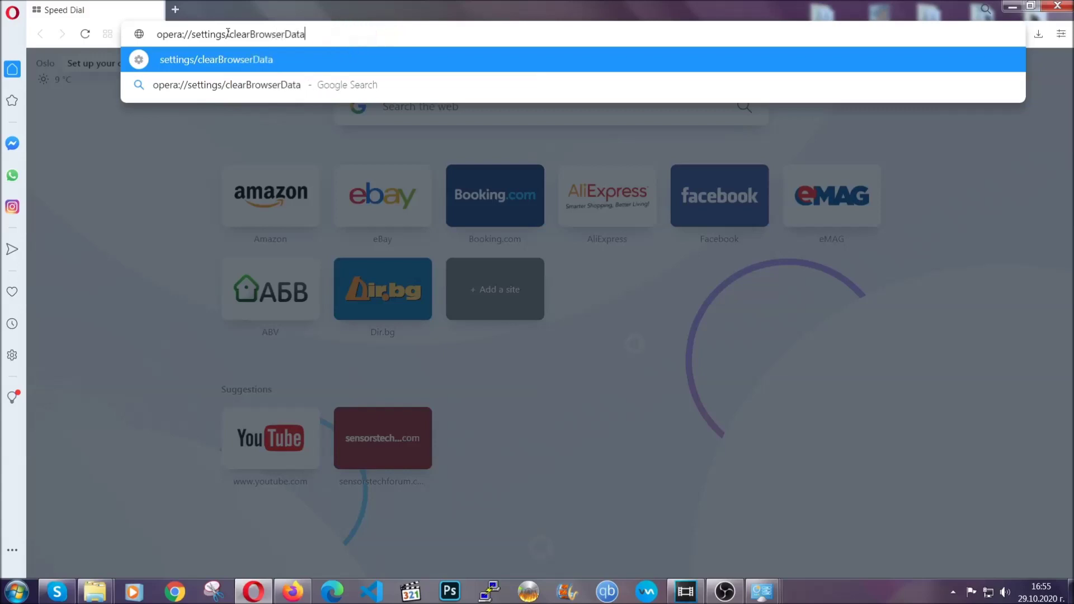
key("Return")
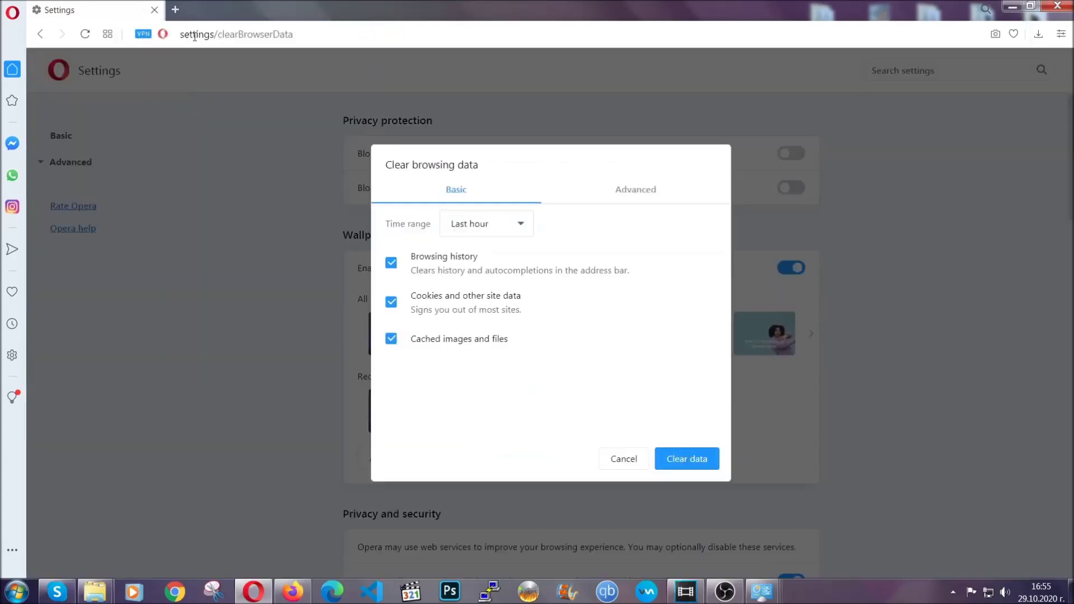
Step: Clear Advanced browsing data for All time, including Site Settings, with passwords left unticked
left_click(632, 193)
left_click(528, 227)
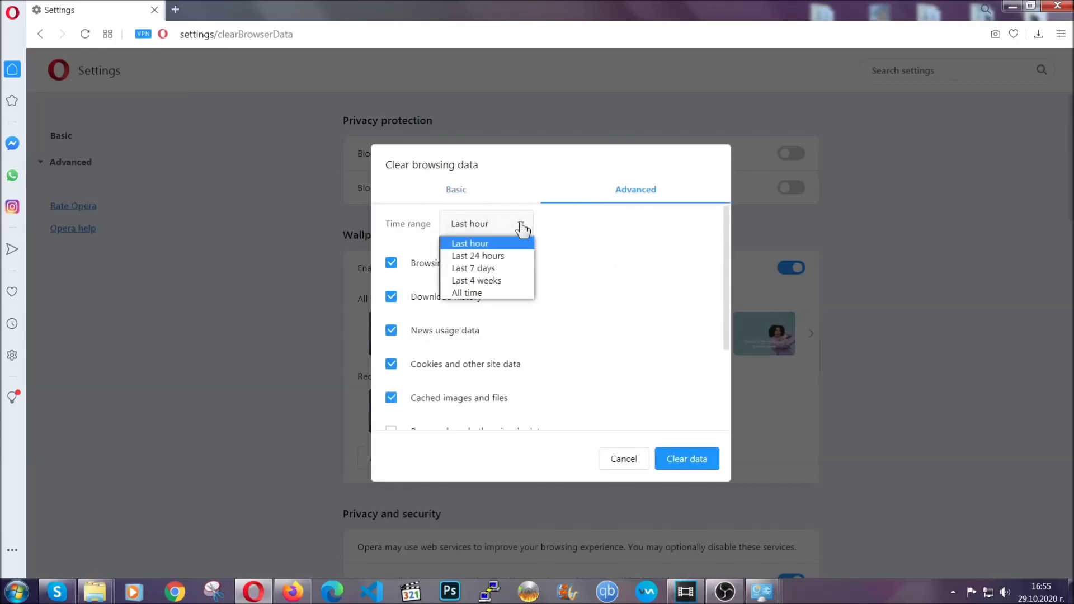
left_click(485, 291)
scroll(490, 299, "down", 3)
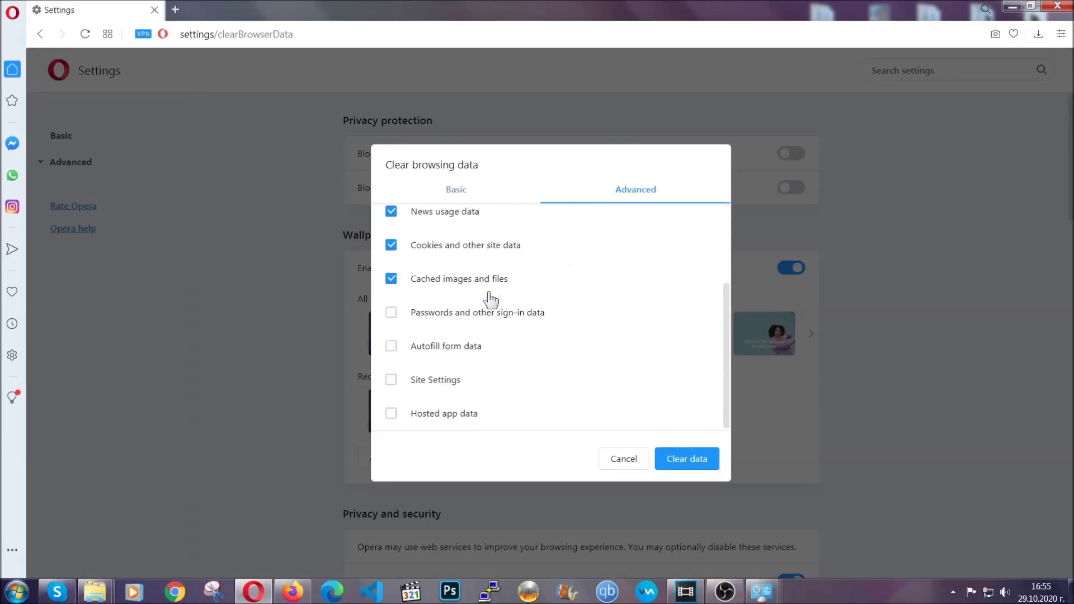
left_click(441, 382)
left_click(685, 463)
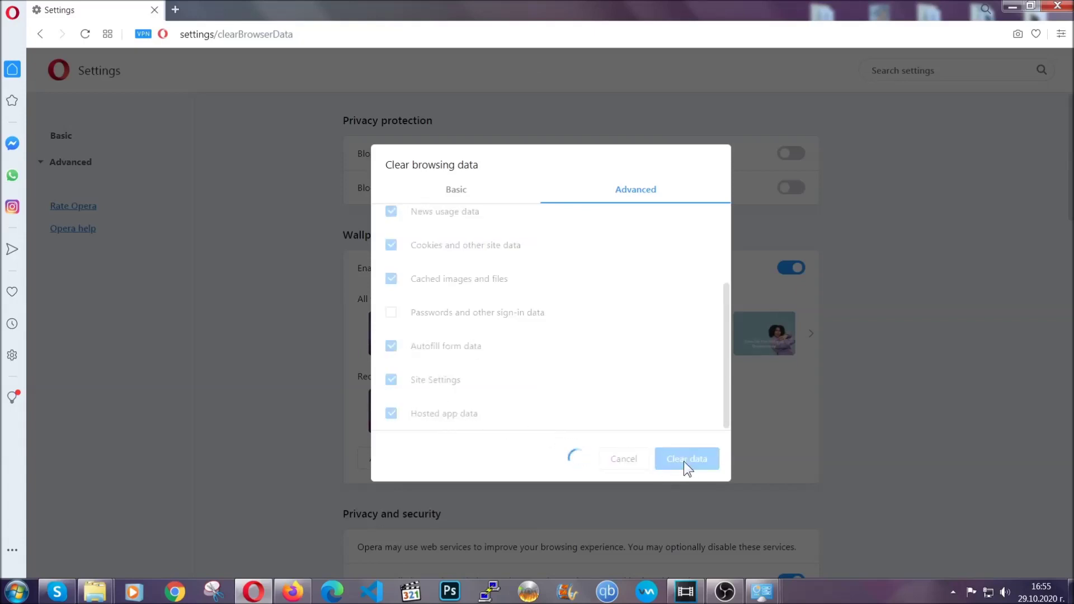